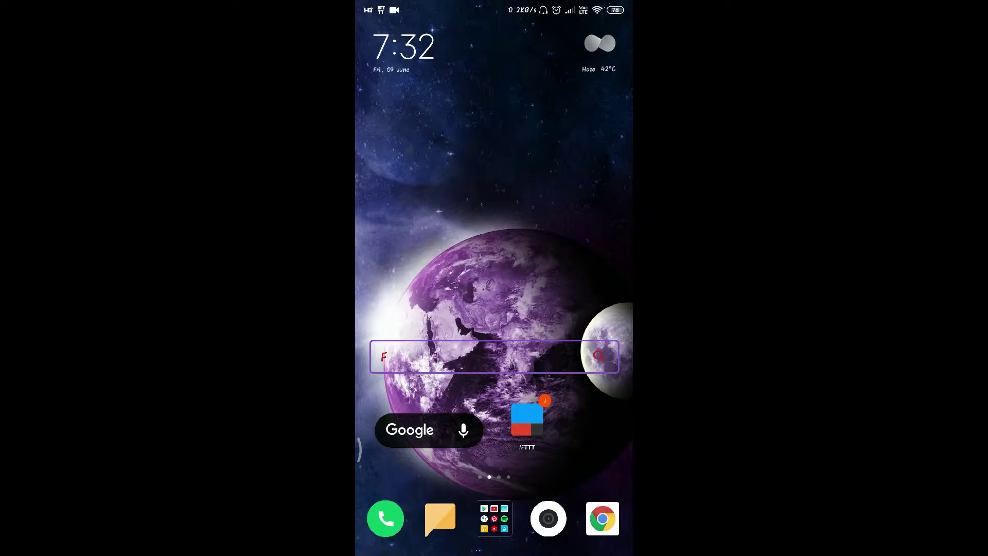
Step: Launch IFTTT from the home screen to reach its Discover feed
left_click(527, 420)
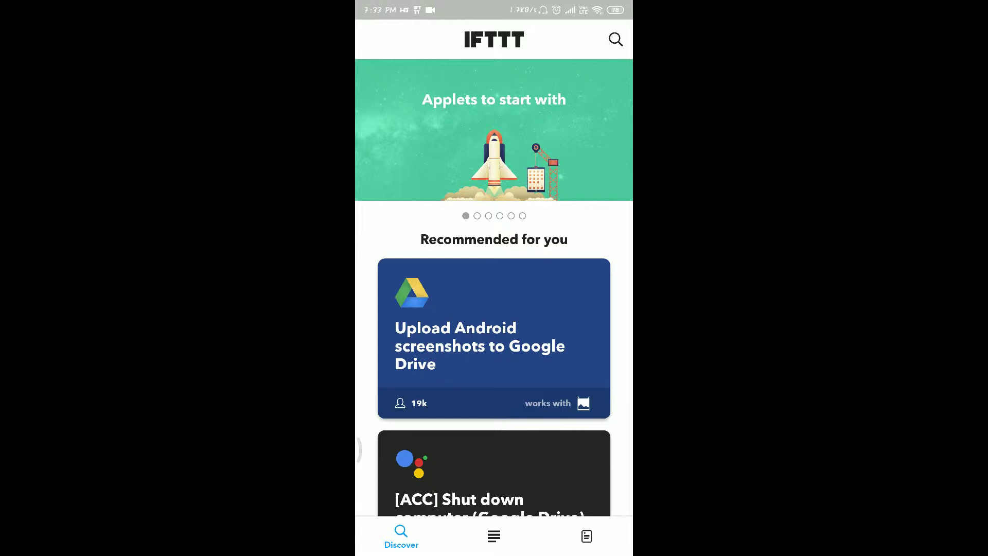
scroll(589, 256, "down", 2)
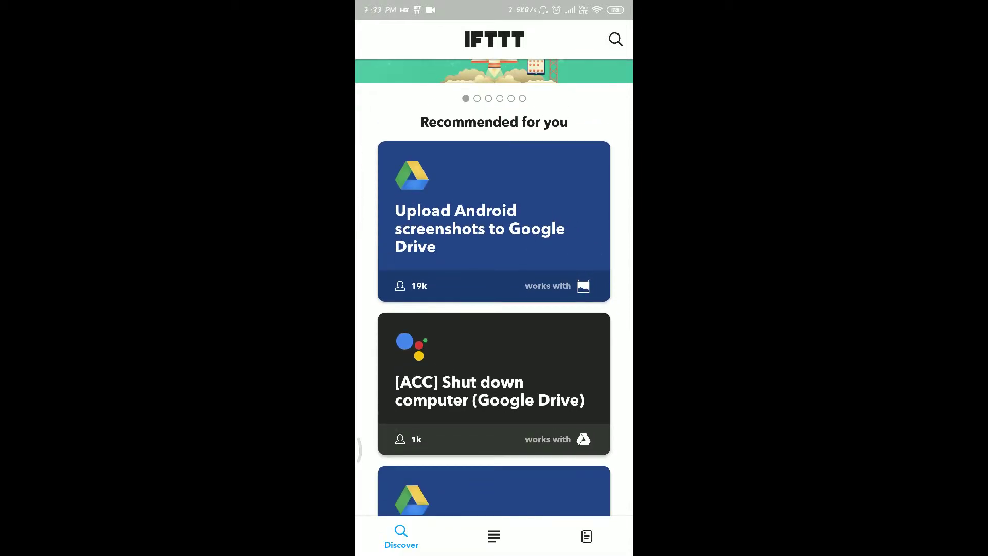
Step: Preview the Android screenshots and Instagram-to-Google Drive applets in the Discover feed
left_click(591, 224)
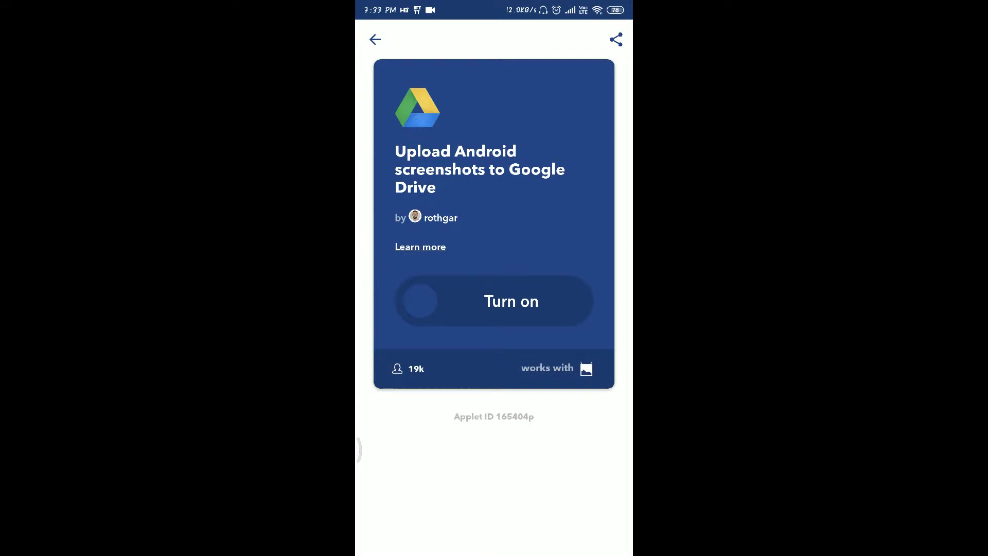
left_click_drag(632, 305, 569, 304)
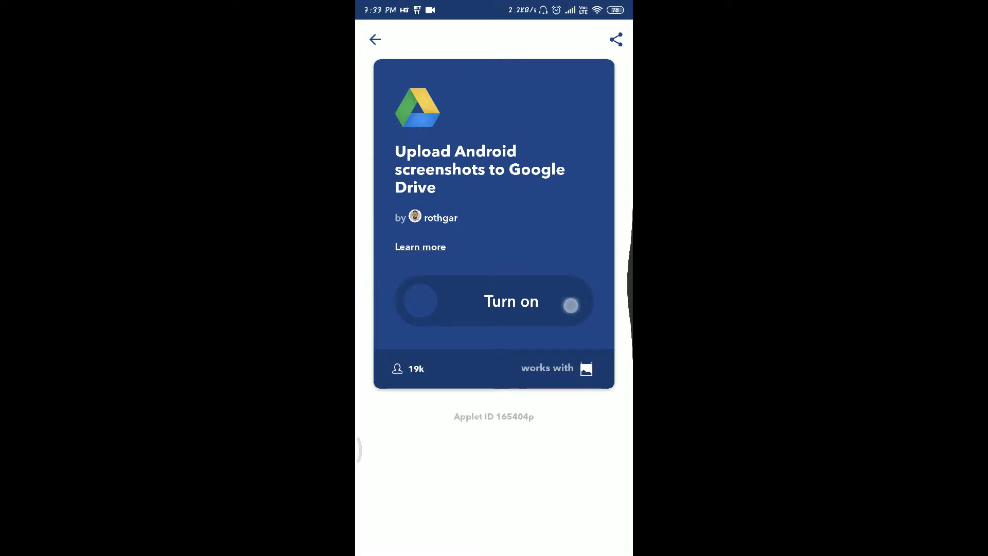
scroll(586, 267, "down", 2)
scroll(587, 267, "down", 2)
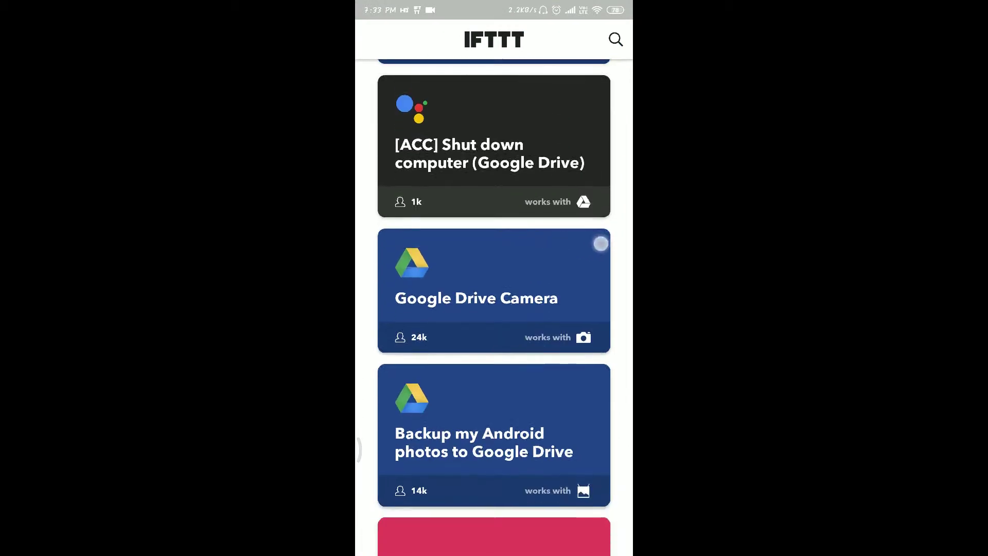
scroll(600, 242, "down", 2)
scroll(589, 254, "down", 1)
scroll(566, 289, "down", 1)
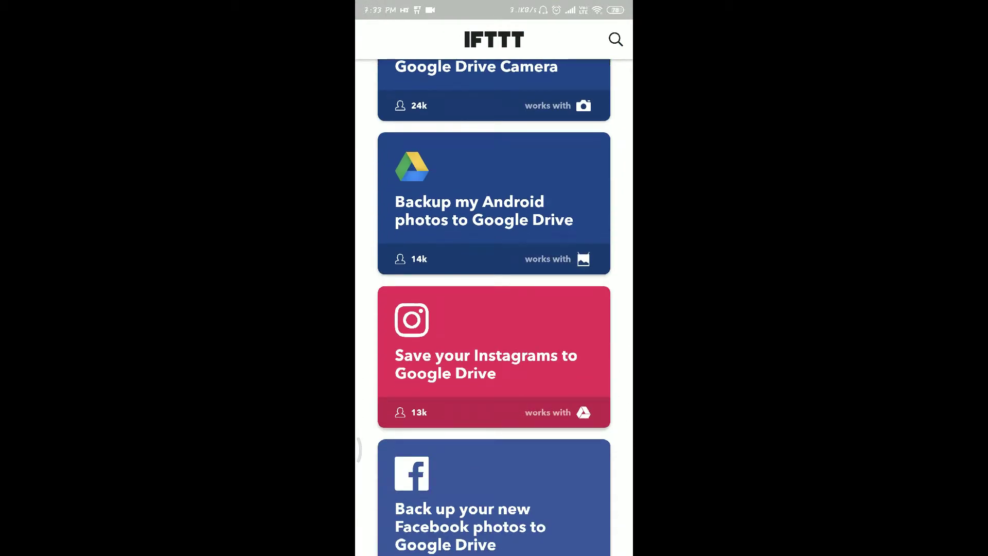
left_click(563, 318)
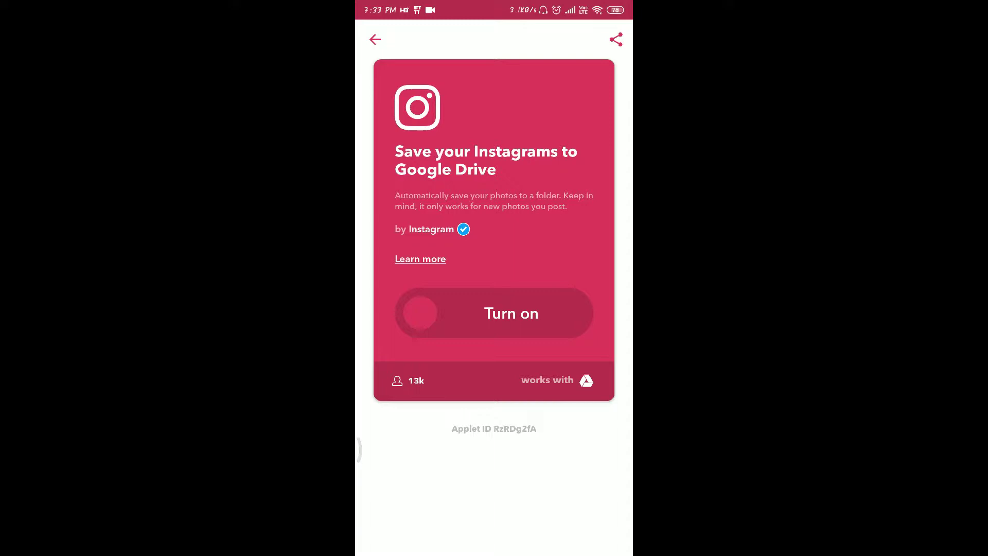
key("Escape")
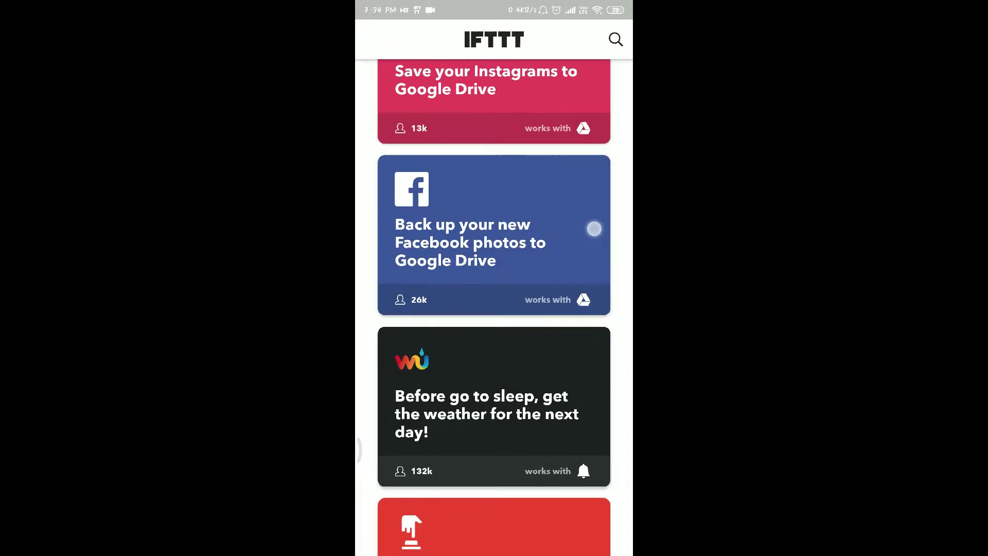
scroll(594, 228, "down", 1)
scroll(569, 254, "up", 1)
scroll(566, 268, "up", 1)
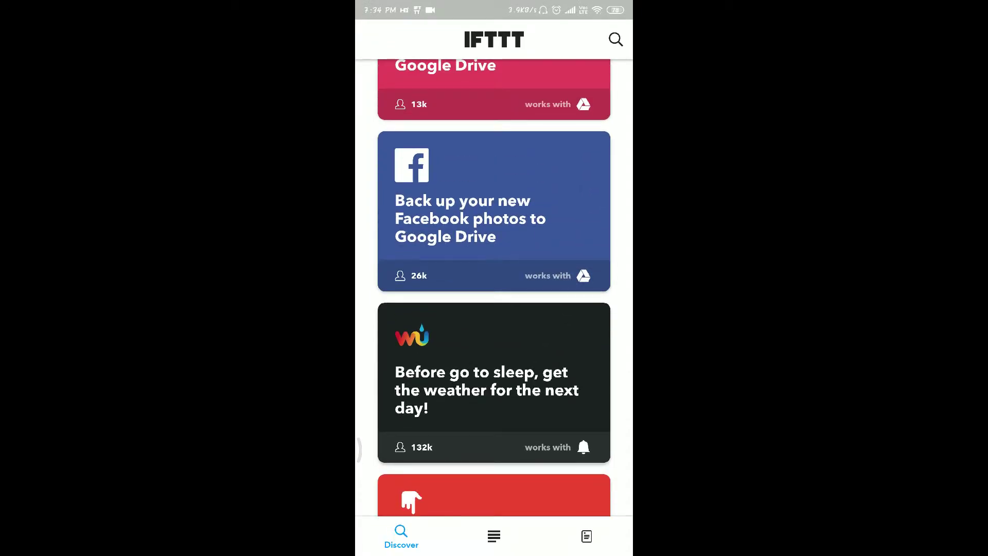
scroll(493, 305, "down", 2)
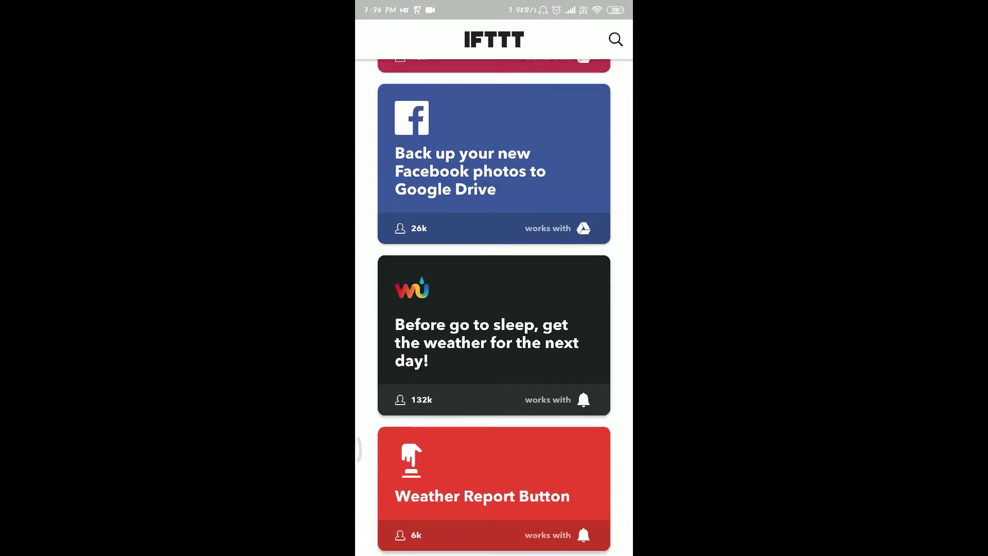
scroll(594, 227, "down", 2)
scroll(593, 212, "down", 1)
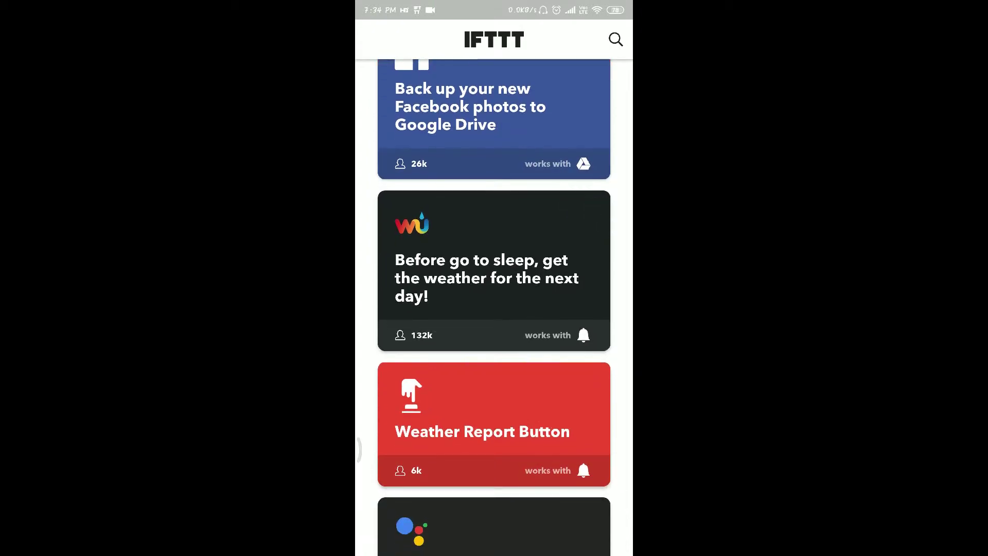
scroll(564, 276, "up", 2)
scroll(575, 256, "down", 10)
scroll(585, 233, "down", 5)
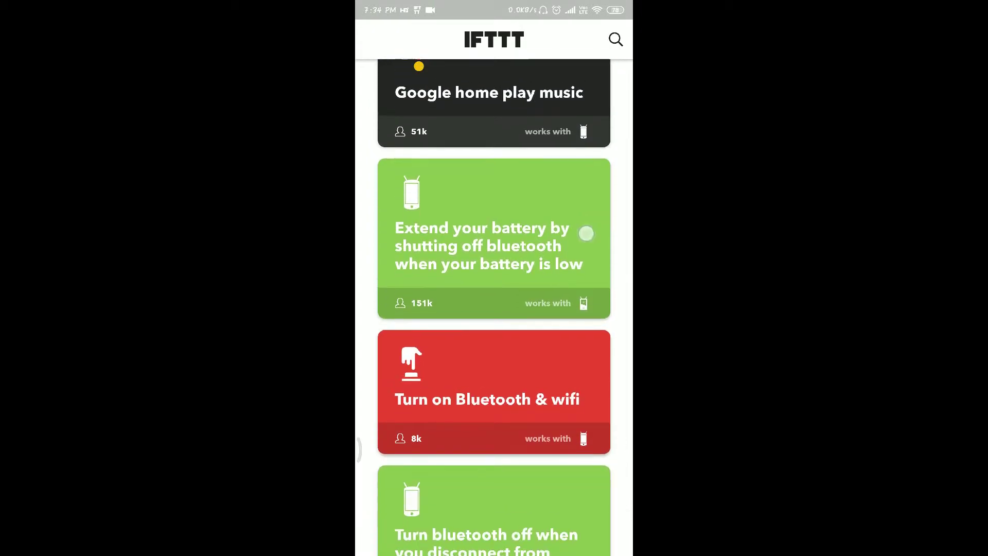
scroll(586, 234, "down", 1)
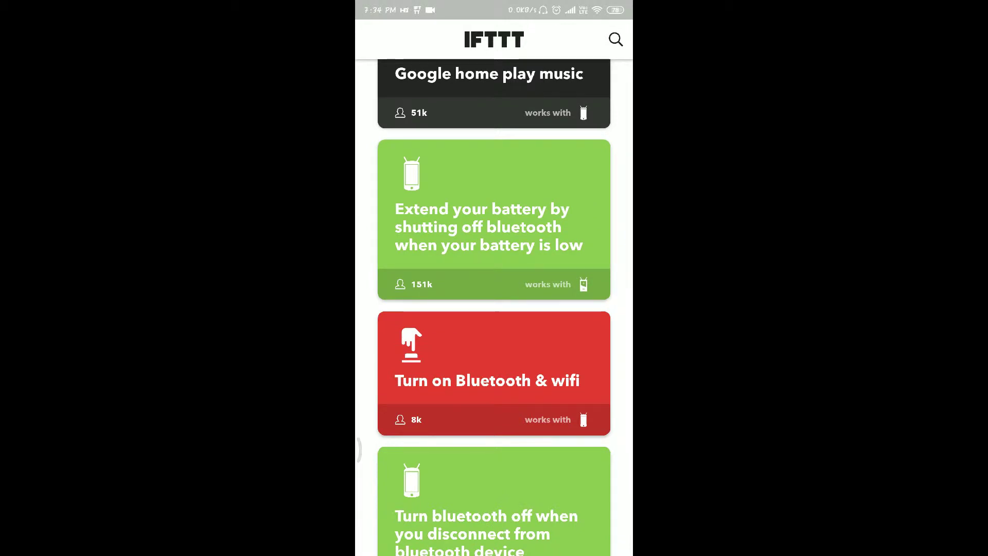
Step: Turn on the low-battery Bluetooth shutoff applet and glance at the battery-below-15% applet
left_click(589, 213)
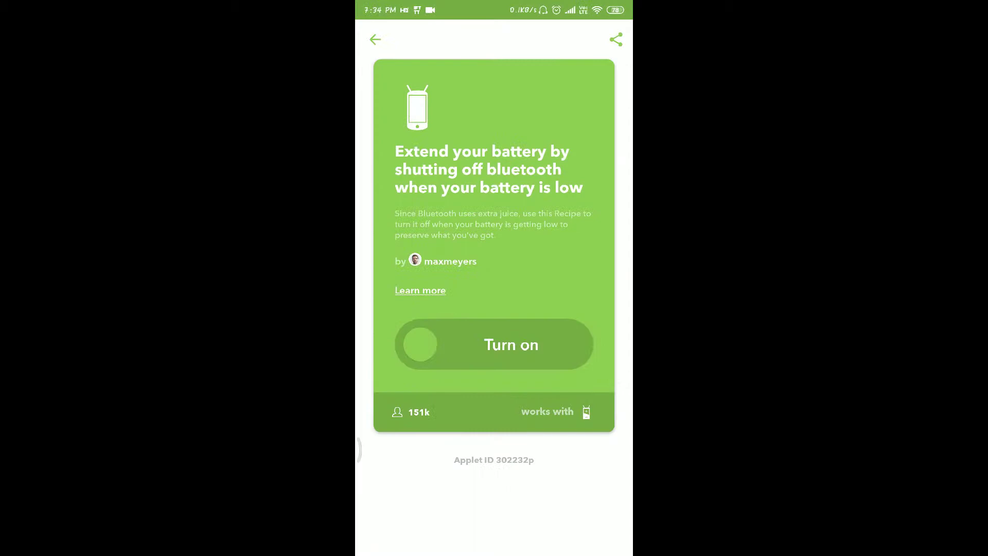
left_click(527, 345)
scroll(589, 345, "down", 3)
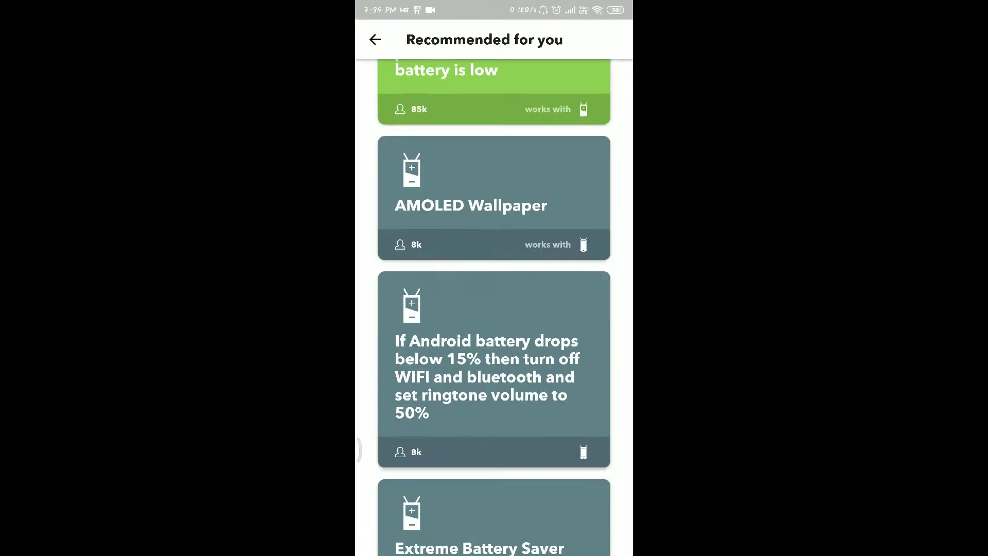
left_click(494, 332)
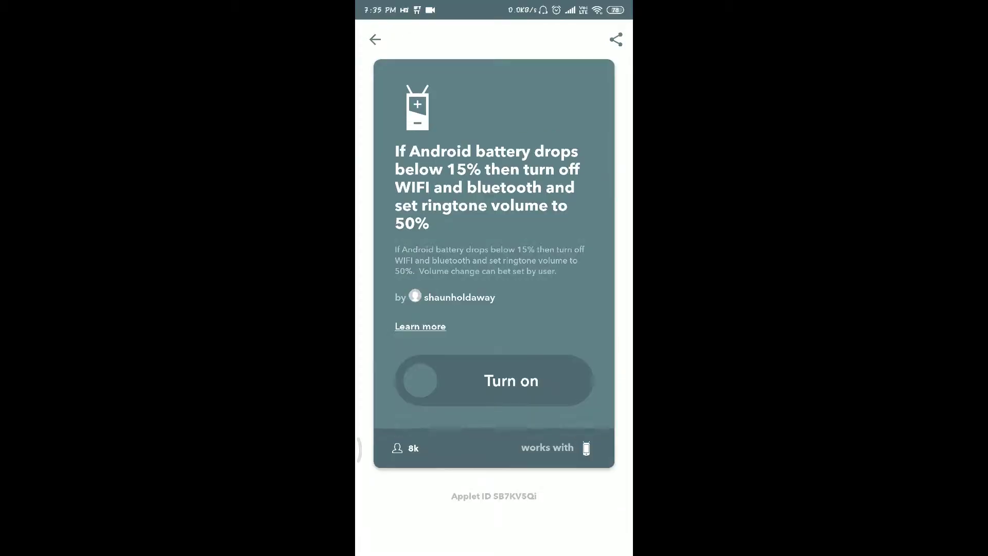
left_click(375, 39)
Step: Preview the Extreme Battery Saver and plug-in Bluetooth applets, then return to Discover
left_click(494, 247)
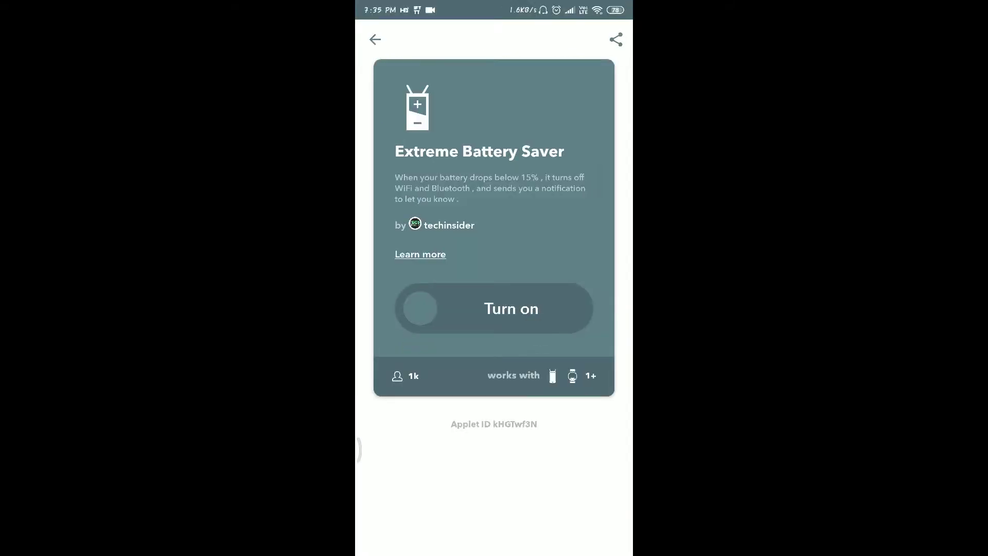
left_click(375, 39)
scroll(606, 310, "down", 3)
scroll(606, 252, "down", 1)
scroll(578, 307, "up", 1)
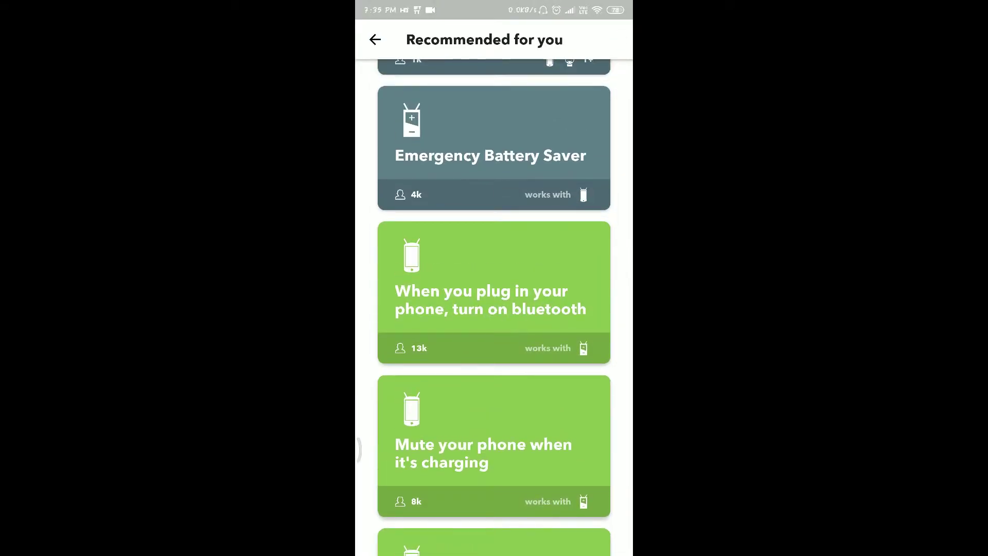
left_click(494, 293)
left_click(375, 38)
scroll(505, 298, "down", 2)
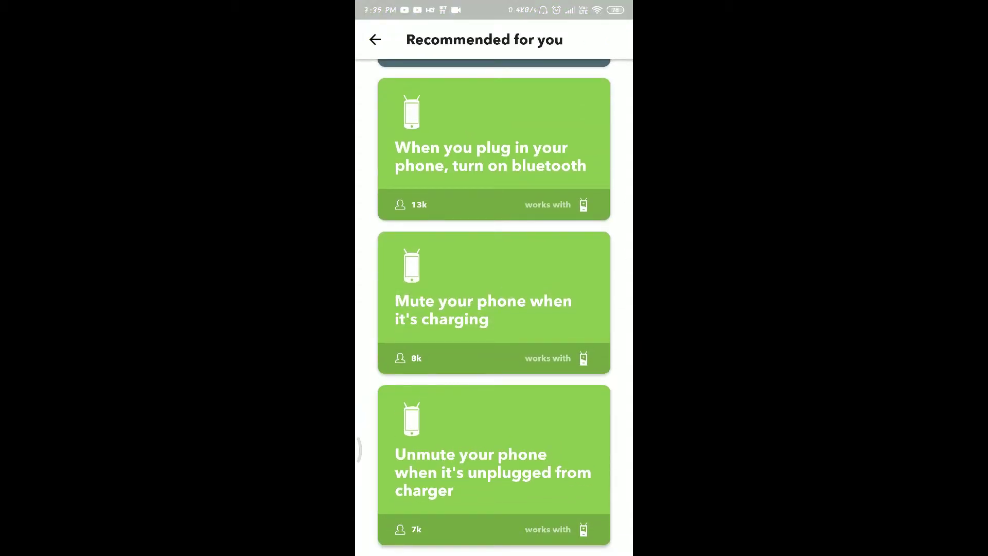
scroll(562, 357, "up", 2)
left_click(376, 39)
scroll(493, 433, "down", 5)
scroll(576, 329, "down", 5)
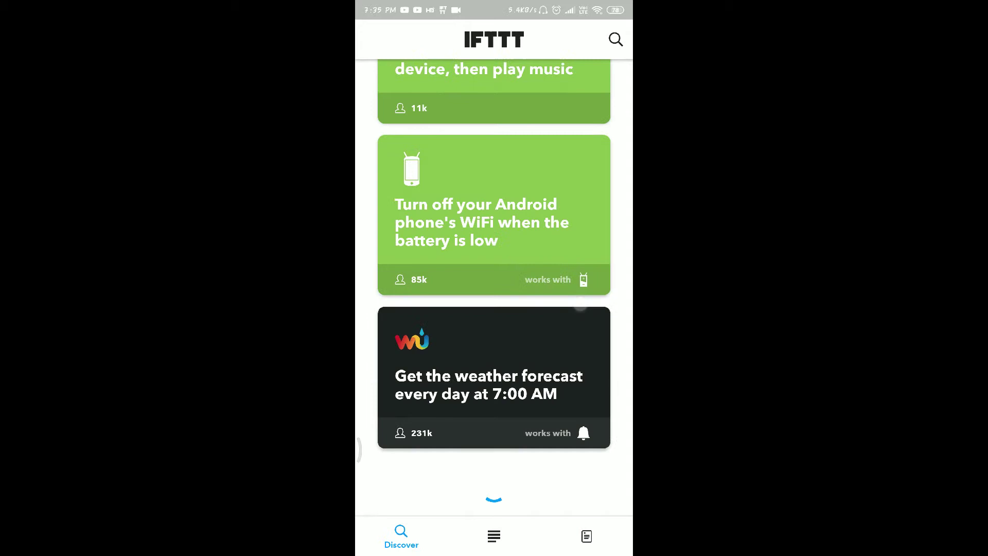
scroll(580, 307, "down", 3)
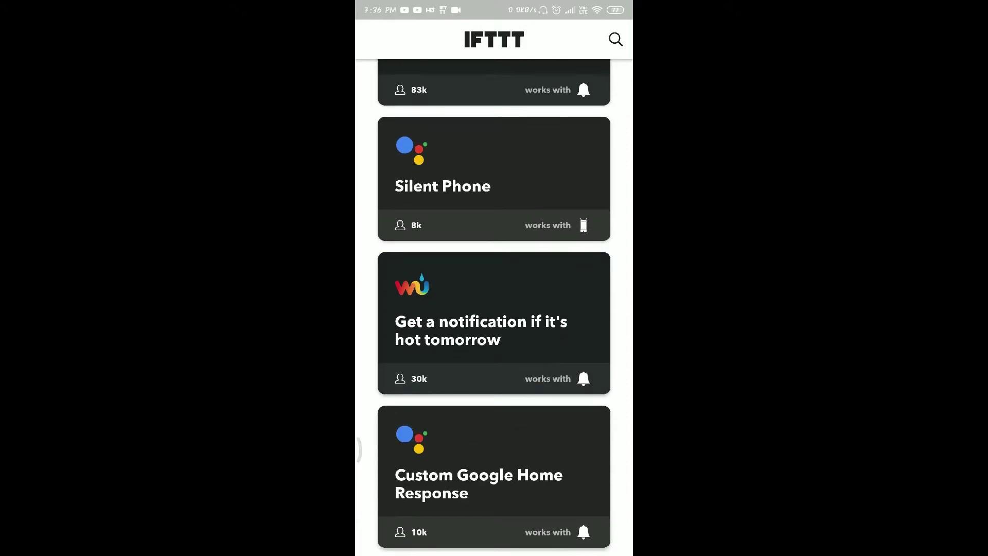
scroll(591, 292, "down", 10)
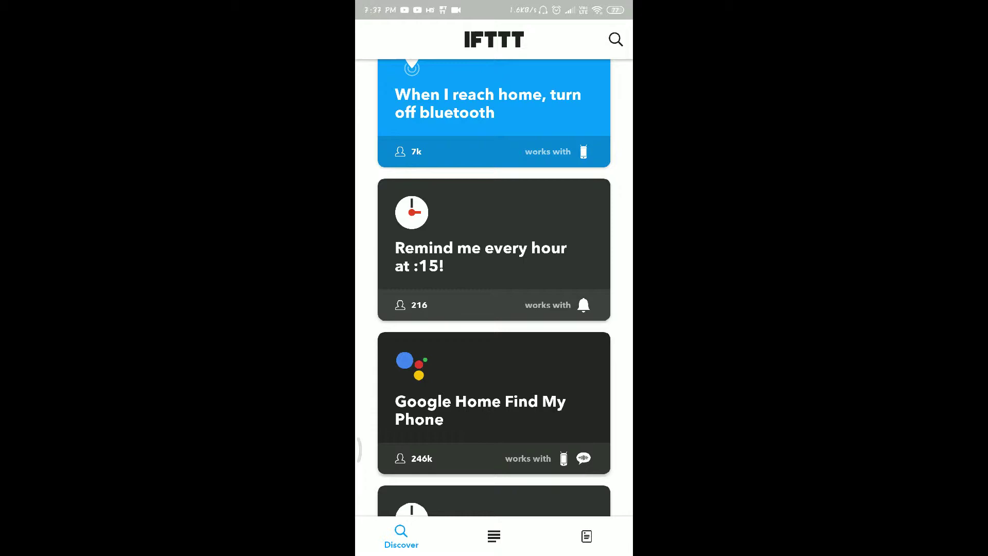
Step: Preview the 'Remind me every hour at :15!' applet, then view the Location Alarm applet details
left_click(493, 248)
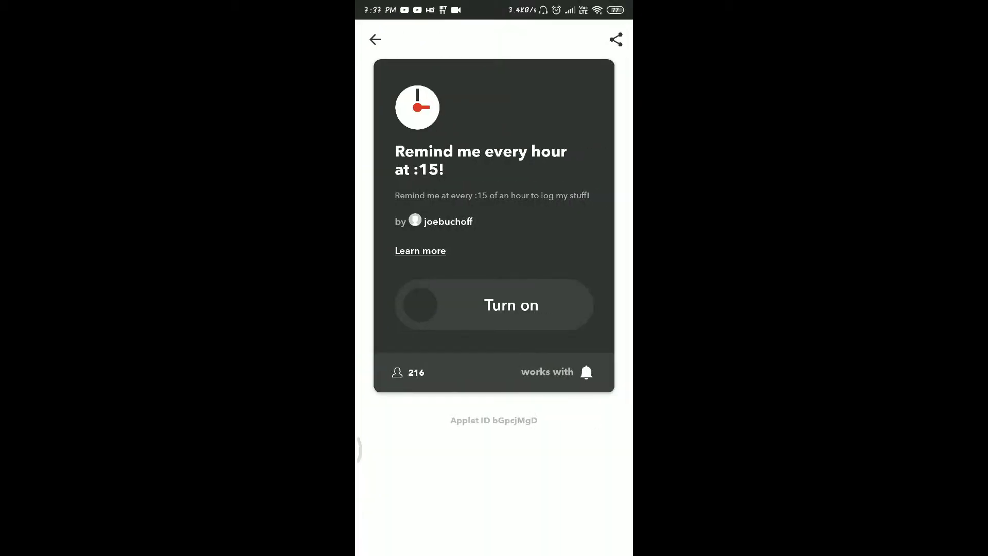
key("Escape")
scroll(549, 360, "down", 5)
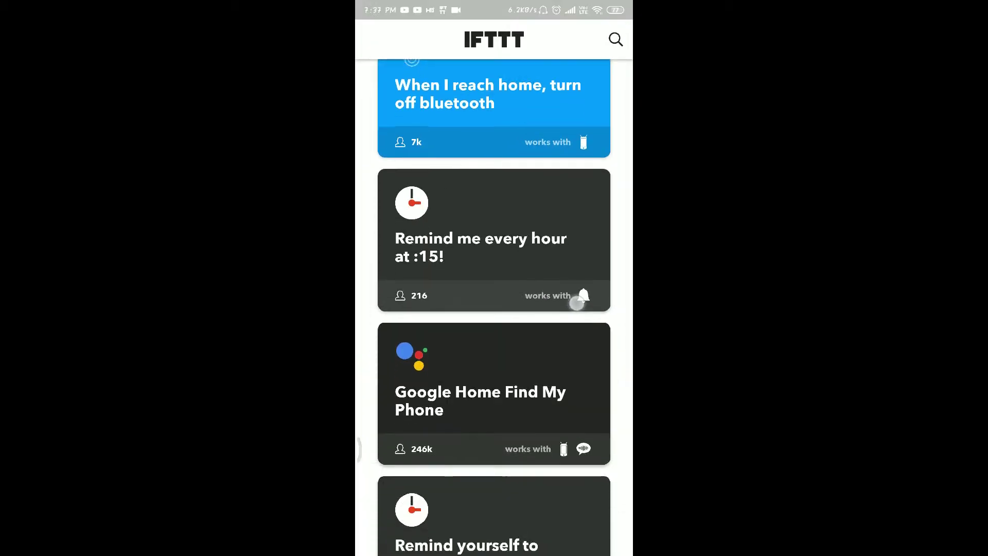
scroll(494, 308, "down", 5)
left_click(544, 216)
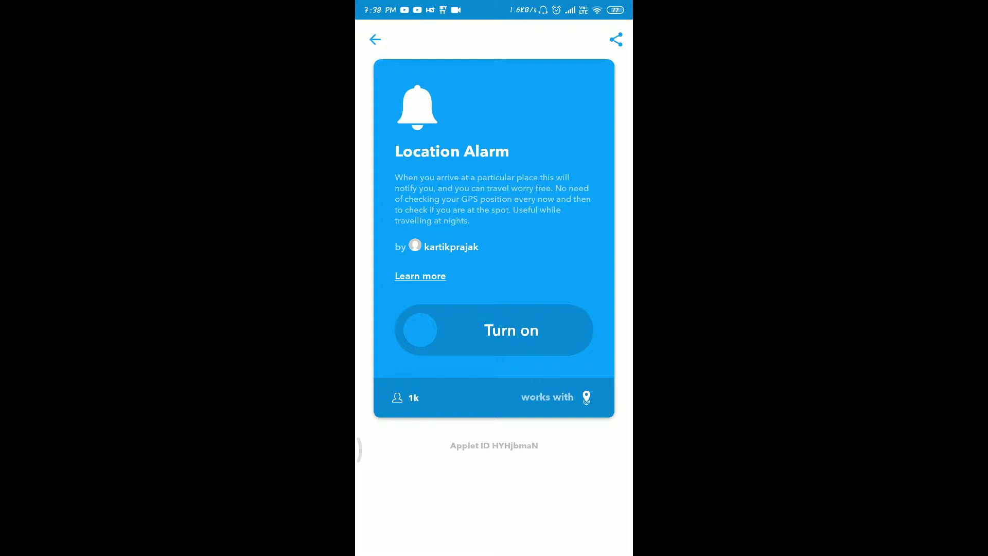
left_click_drag(629, 247, 594, 247)
scroll(547, 309, "down", 3)
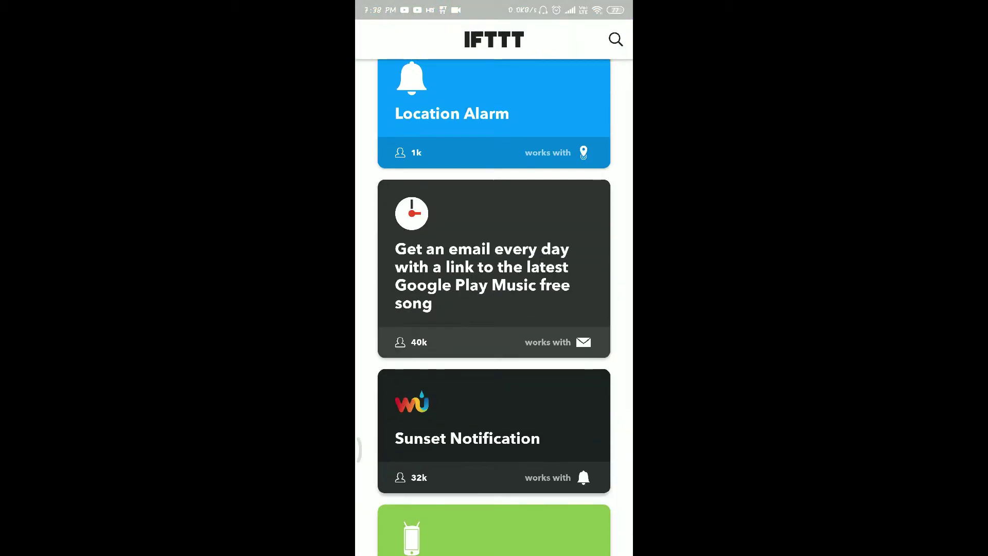
scroll(494, 308, "down", 5)
Step: Turn on the 'If call then max ring volume' applet and run Check now
left_click(486, 463)
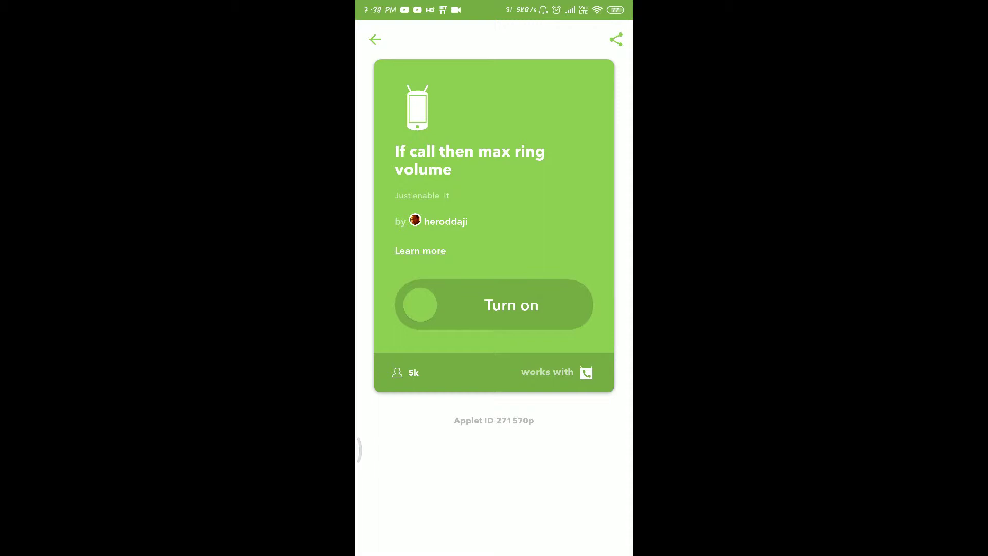
left_click(494, 305)
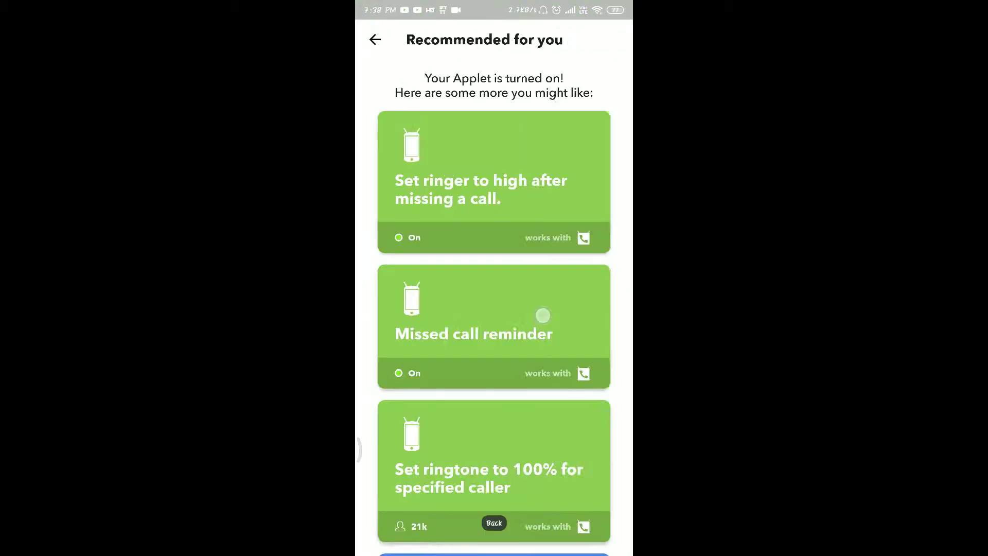
key("Escape")
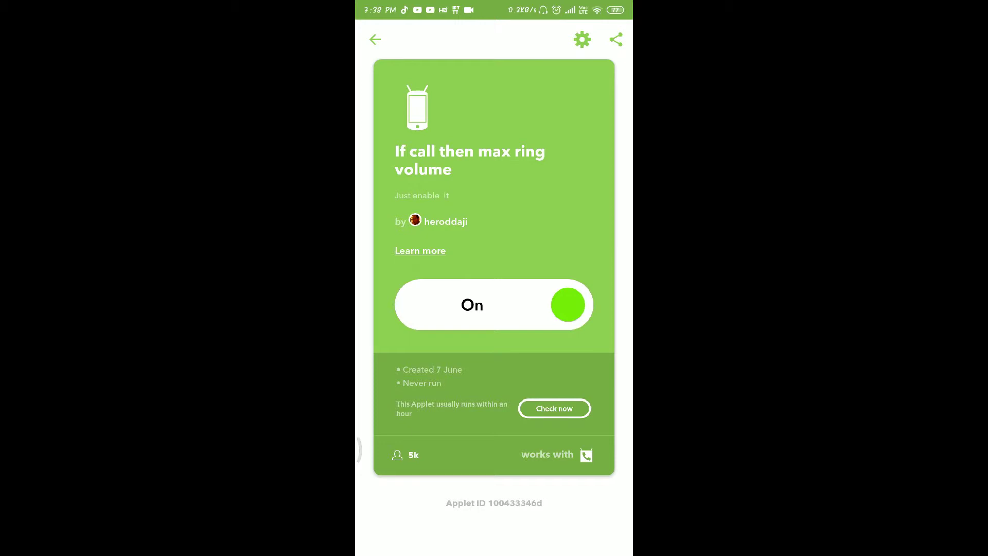
left_click(554, 409)
key("Escape")
scroll(494, 308, "down", 2)
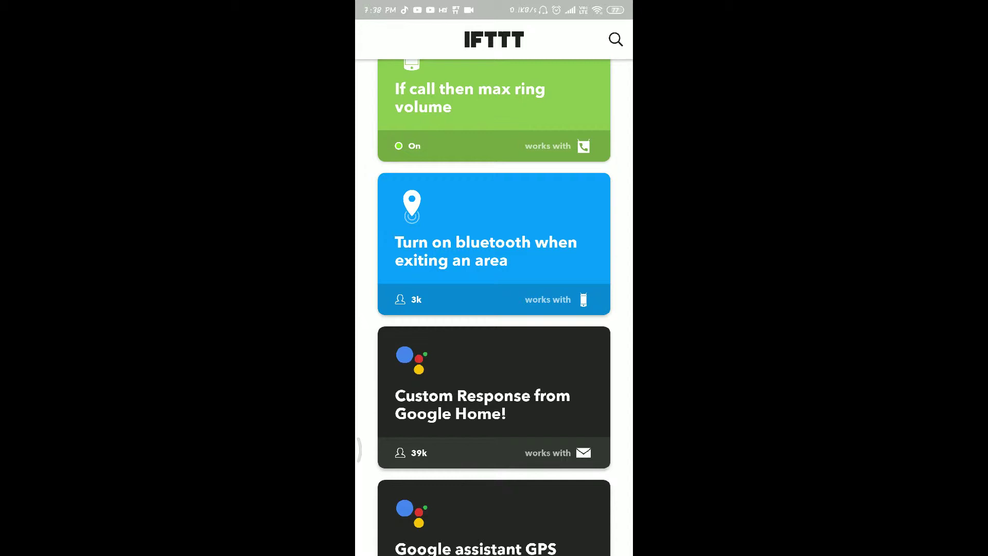
left_click(572, 247)
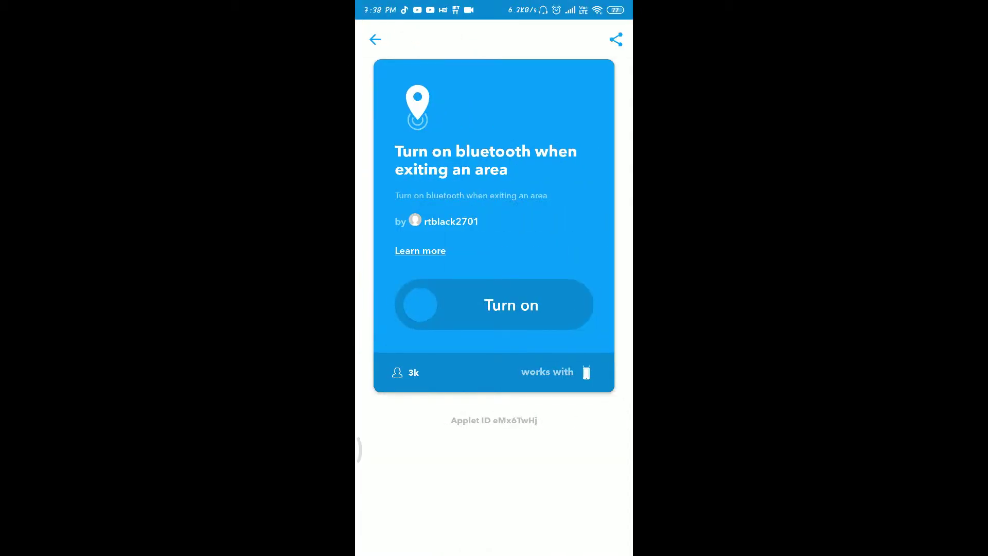
left_click(494, 305)
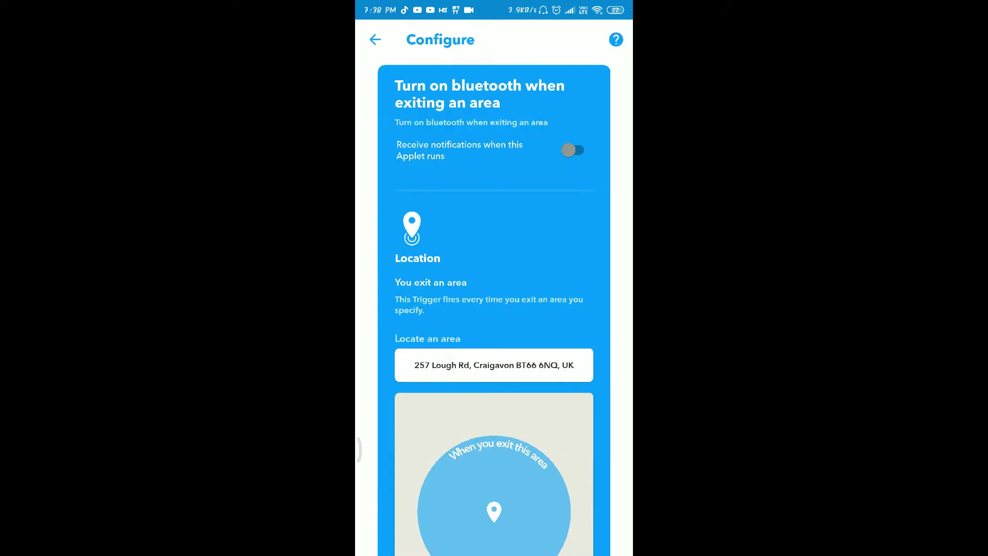
scroll(494, 309, "down", 3)
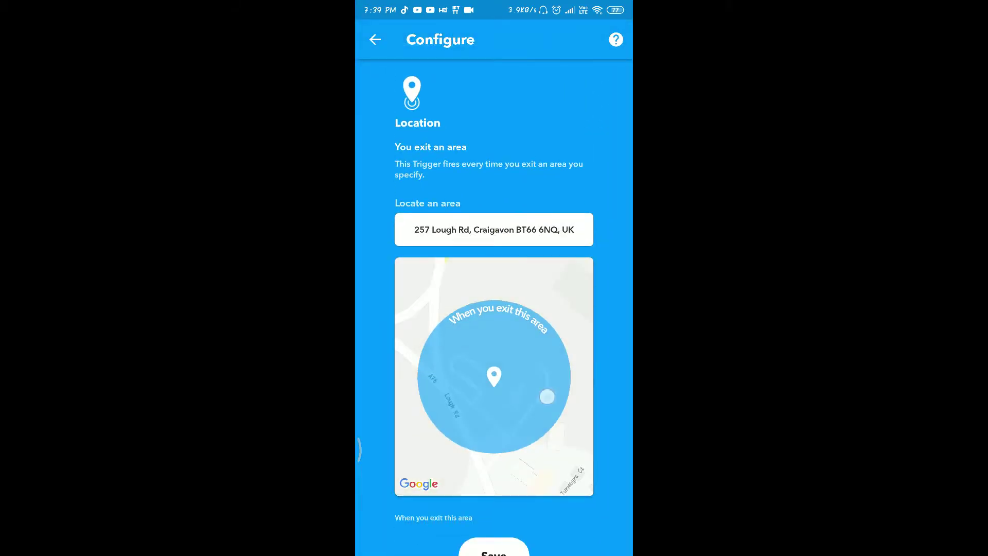
left_click(494, 347)
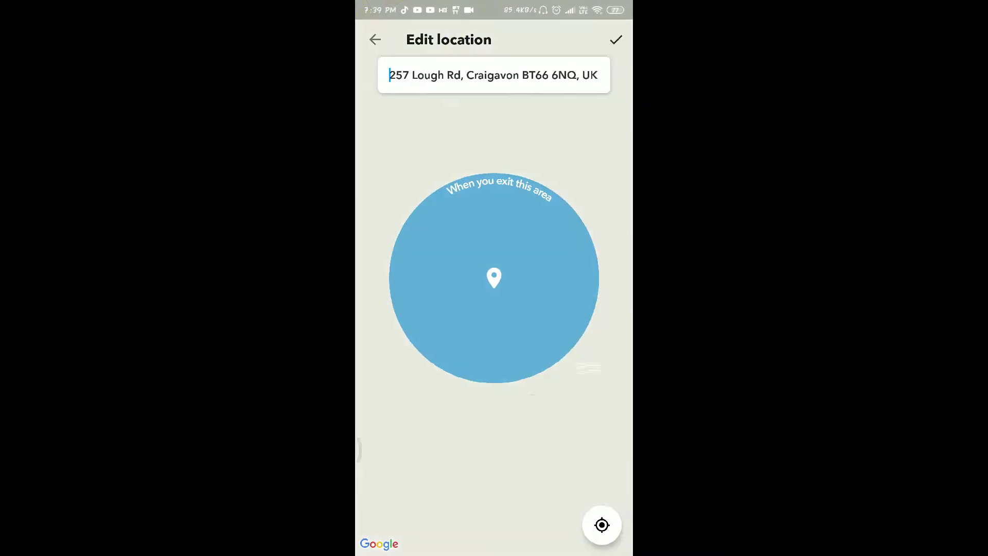
left_click(616, 40)
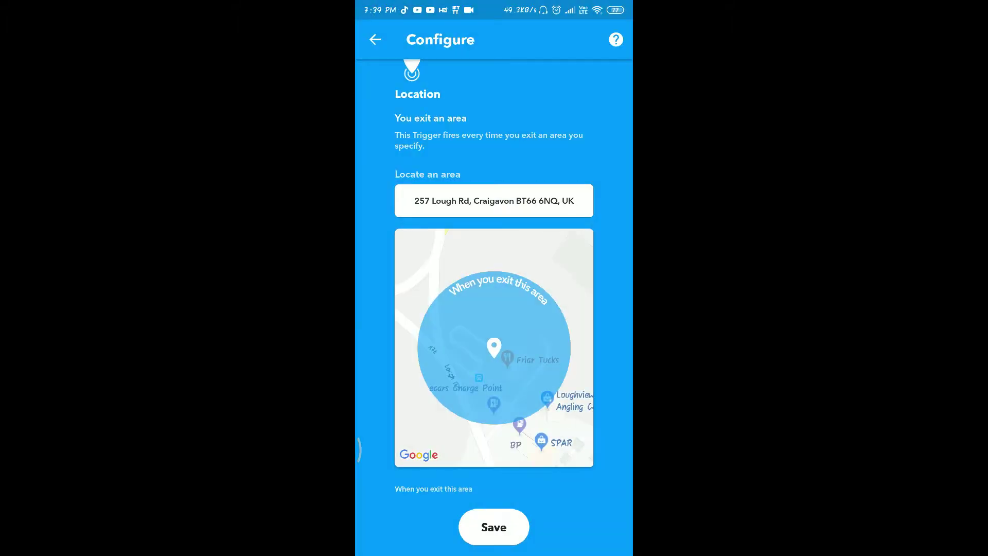
scroll(494, 309, "up", 3)
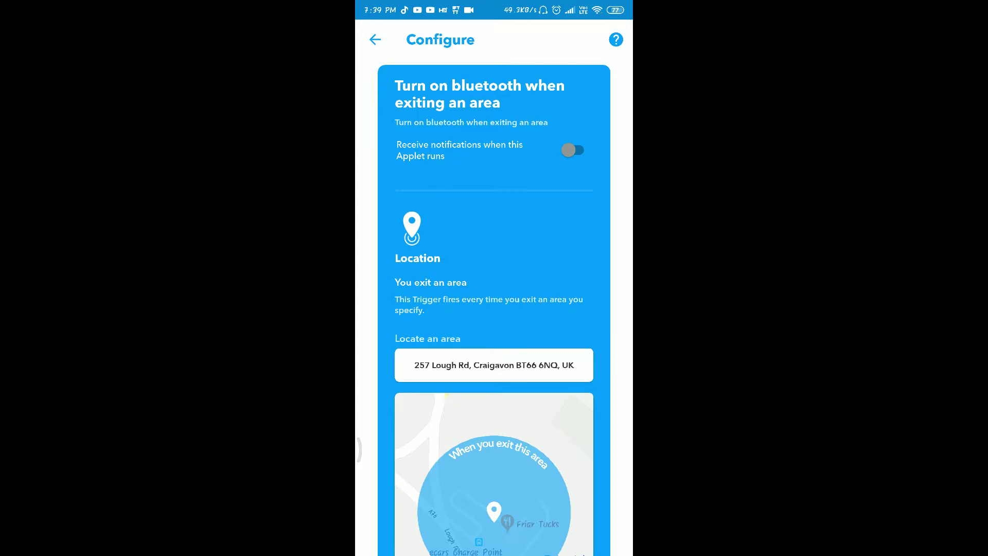
key("Escape")
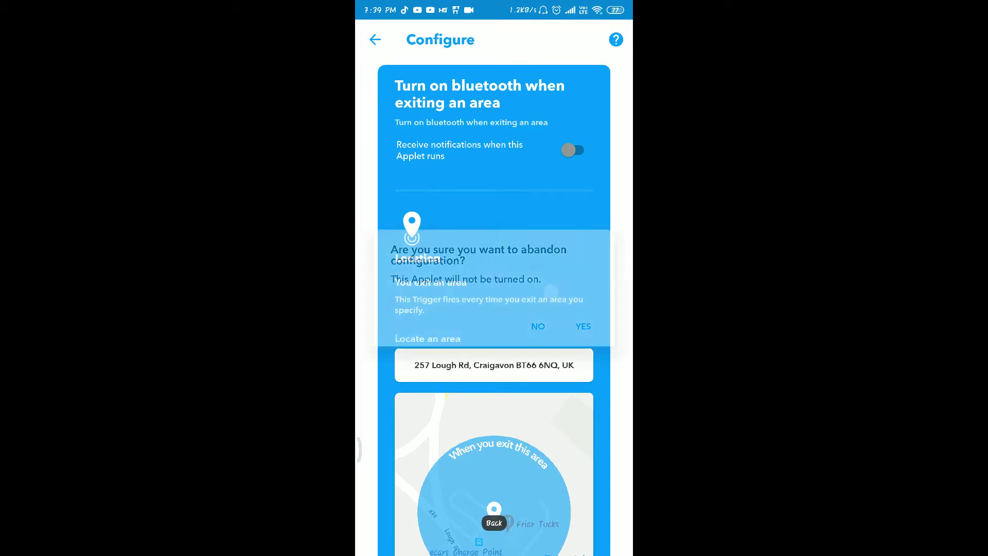
left_click(583, 326)
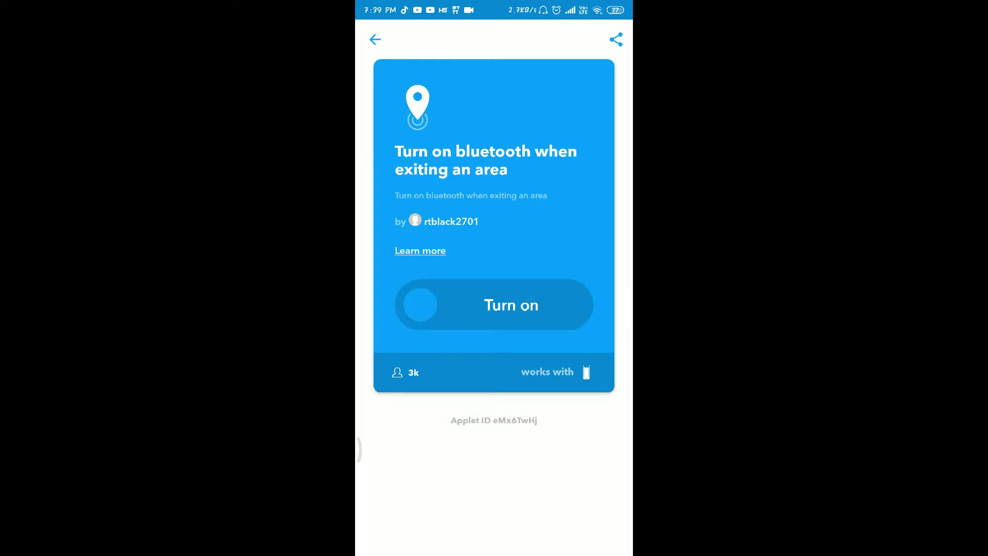
key("Escape")
scroll(597, 230, "down", 3)
scroll(550, 384, "down", 5)
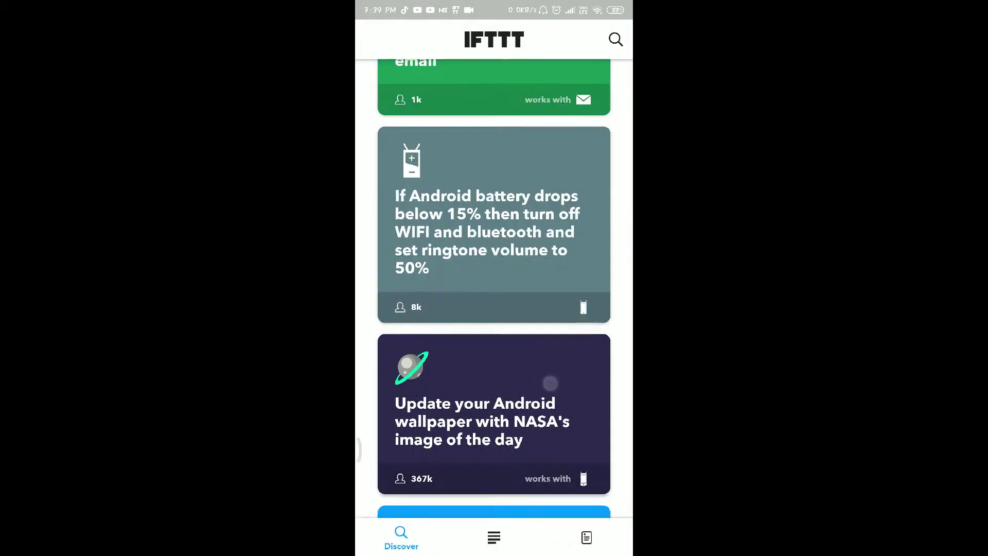
scroll(549, 384, "down", 5)
Step: View the Activity log and switch to its Everything list of logged events
left_click(494, 537)
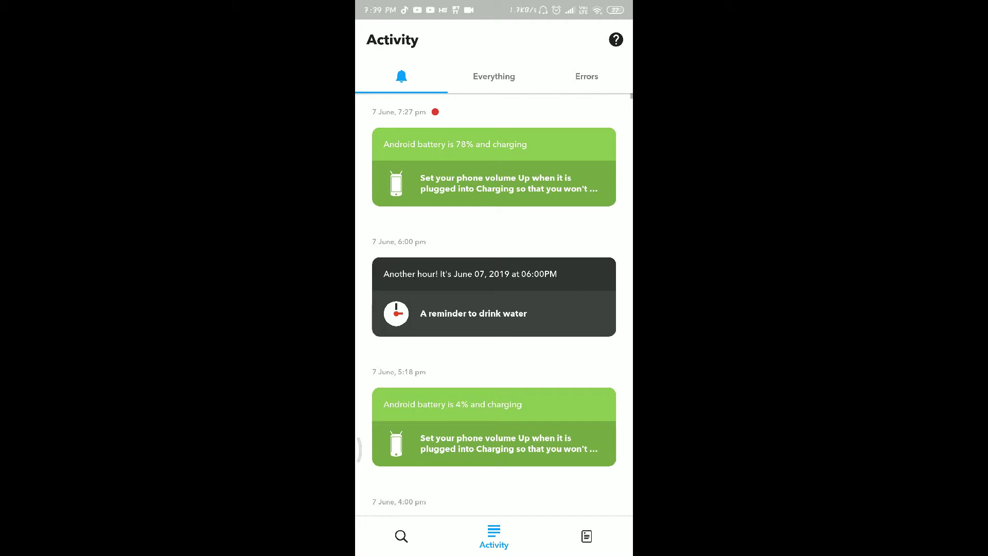
left_click_drag(556, 375, 487, 375)
scroll(494, 309, "down", 10)
scroll(494, 309, "down", 10)
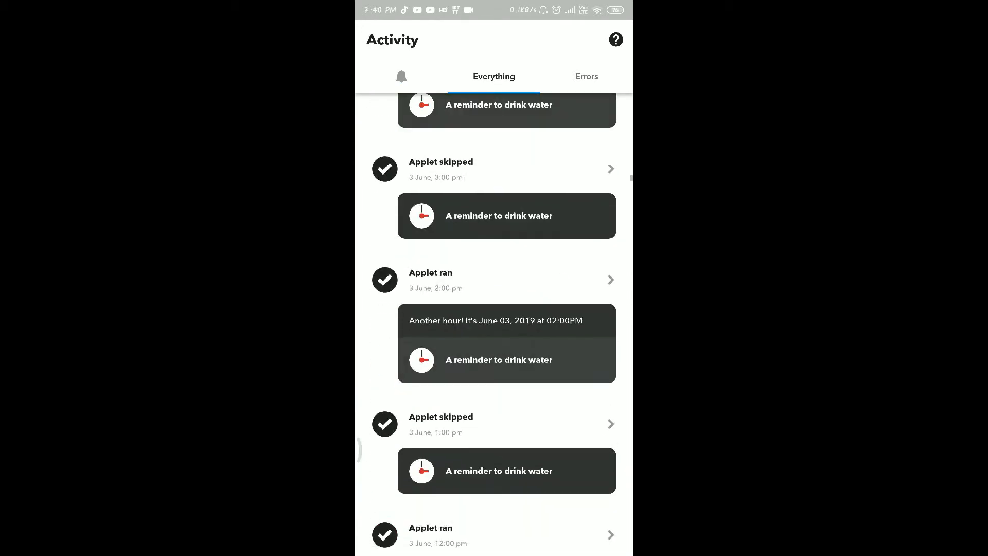
scroll(545, 411, "up", 10)
scroll(545, 411, "up", 10)
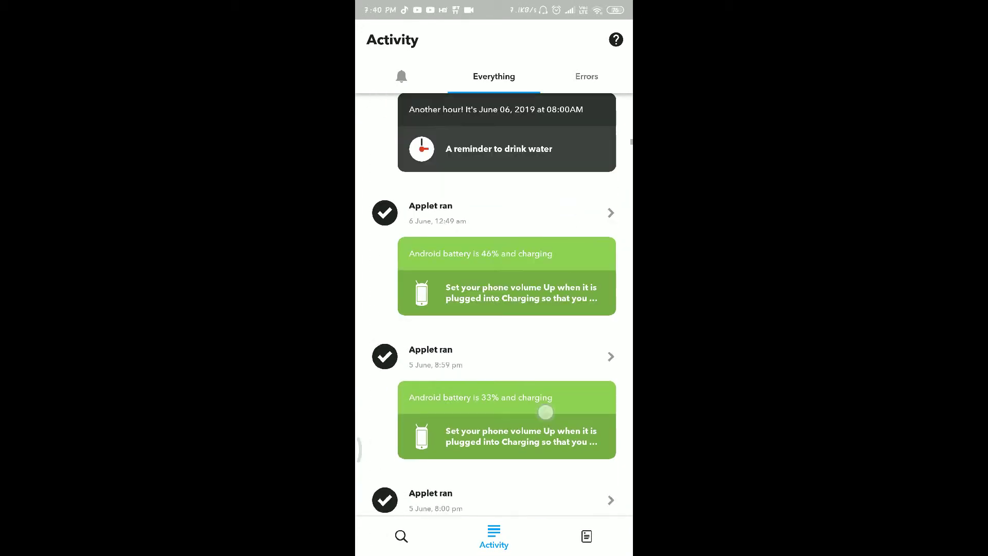
scroll(545, 411, "up", 10)
scroll(545, 411, "up", 10)
scroll(545, 411, "up", 10)
scroll(545, 412, "up", 5)
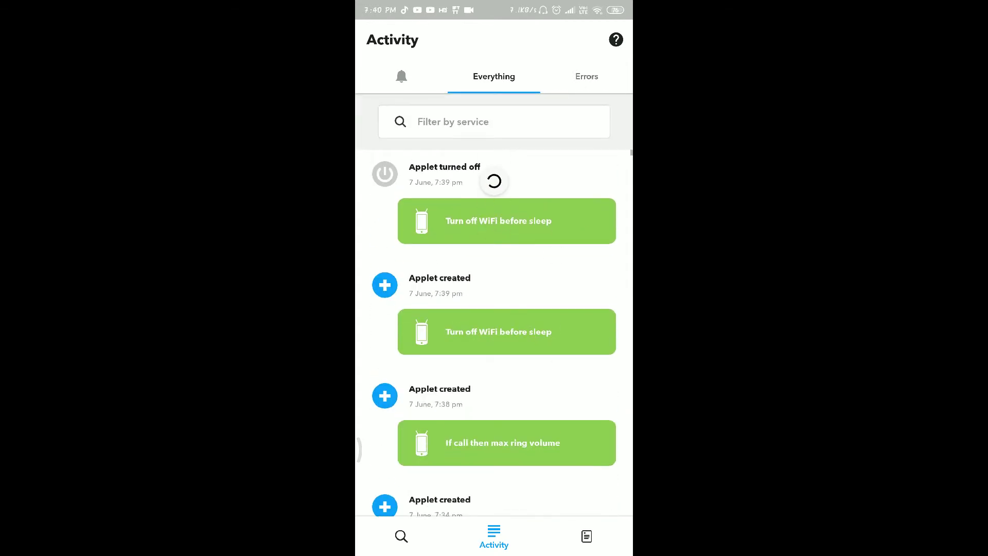
scroll(530, 387, "down", 2)
scroll(523, 424, "down", 3)
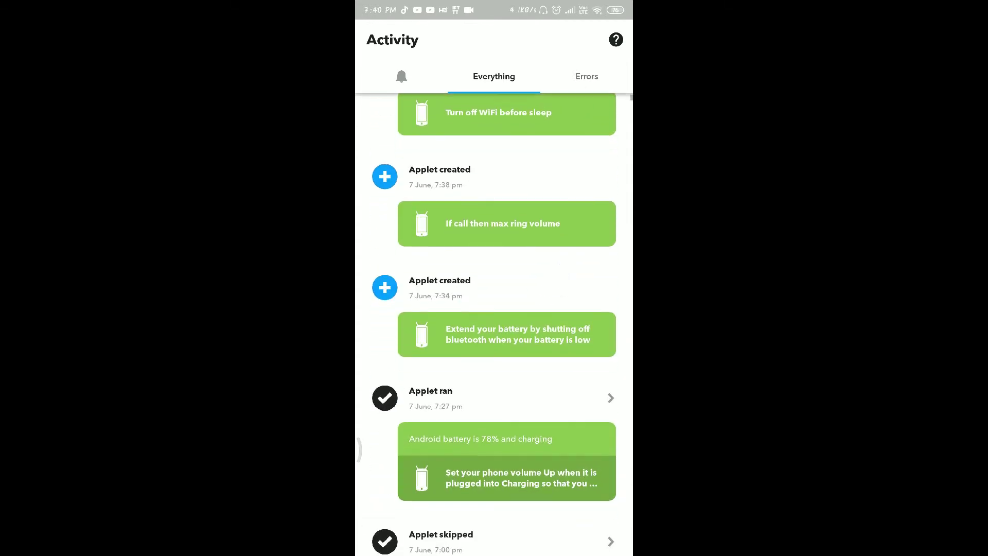
scroll(541, 348, "down", 3)
left_click_drag(406, 332, 579, 332)
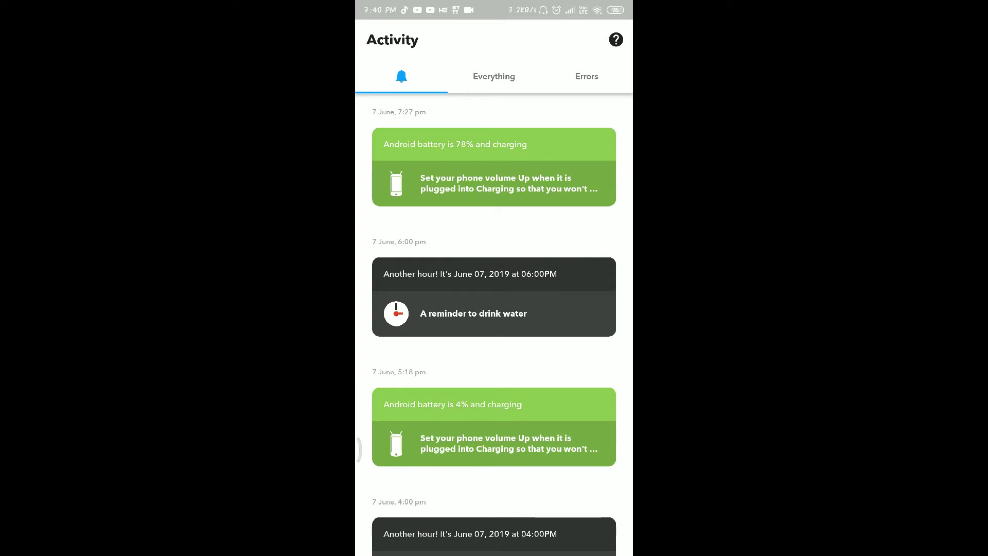
scroll(533, 386, "down", 1)
scroll(554, 227, "up", 1)
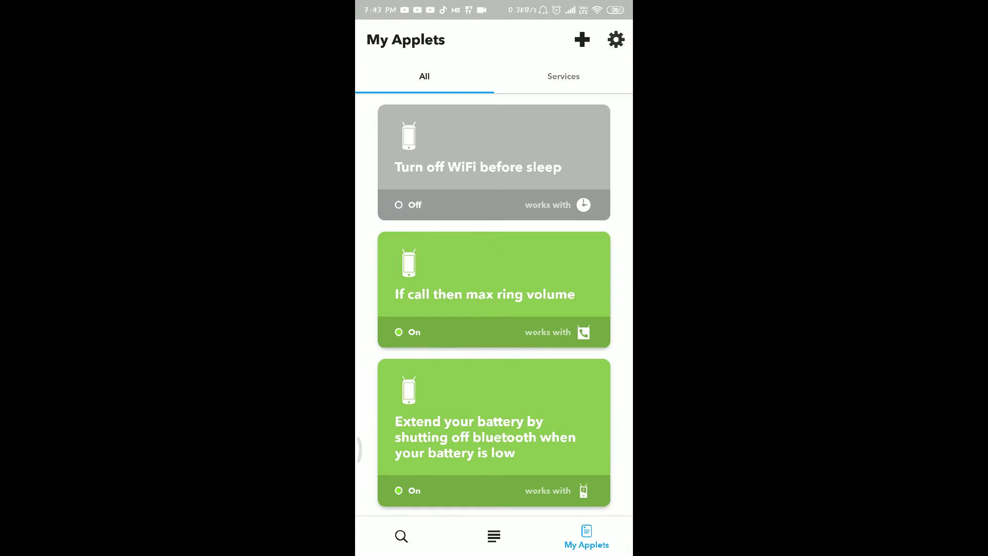
scroll(556, 297, "down", 5)
scroll(494, 309, "up", 10)
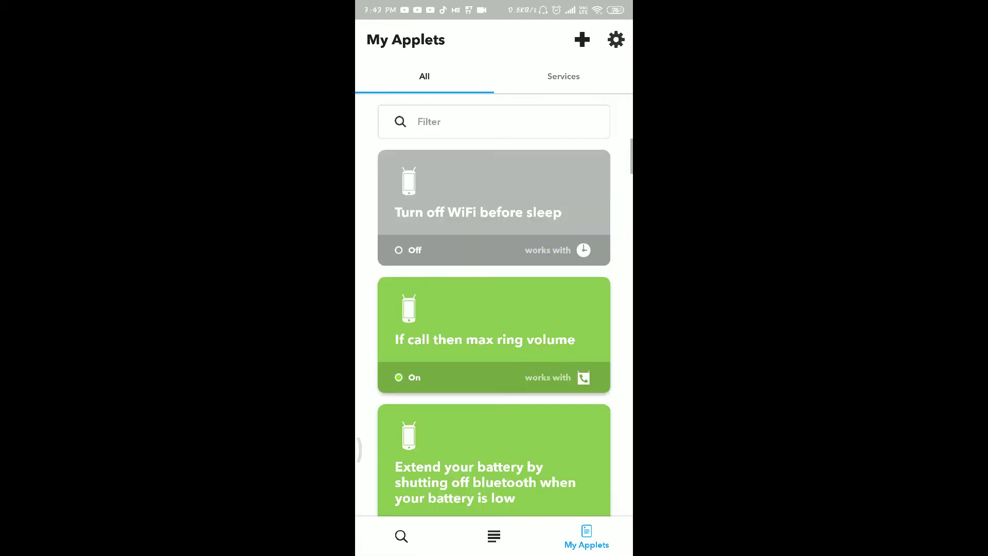
scroll(591, 260, "down", 10)
left_click(569, 214)
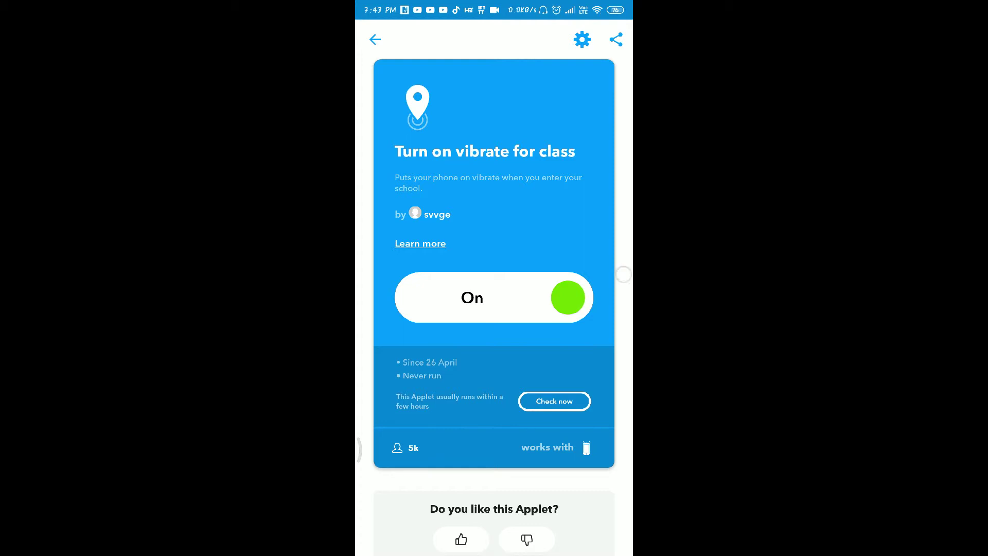
left_click_drag(632, 274, 602, 274)
left_click(491, 206)
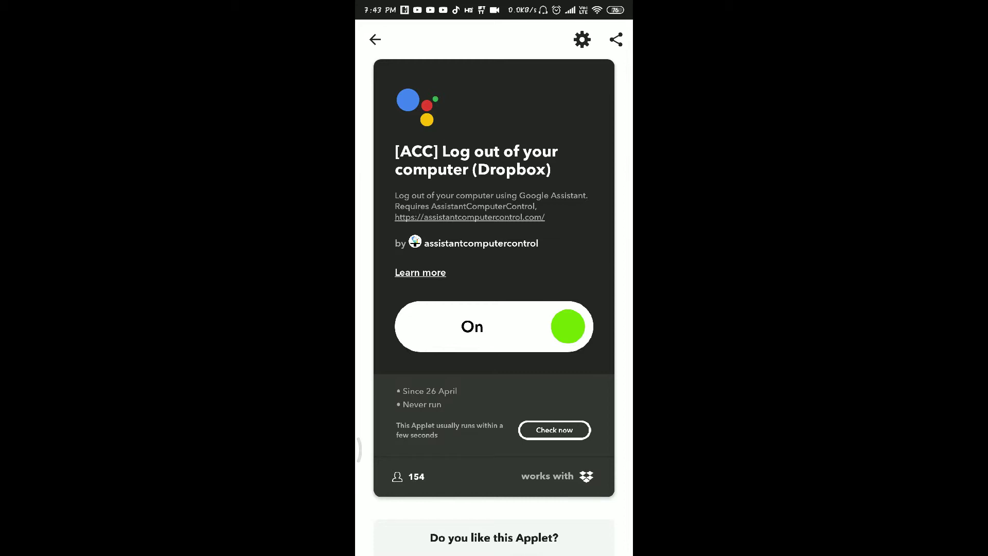
scroll(606, 219, "down", 1)
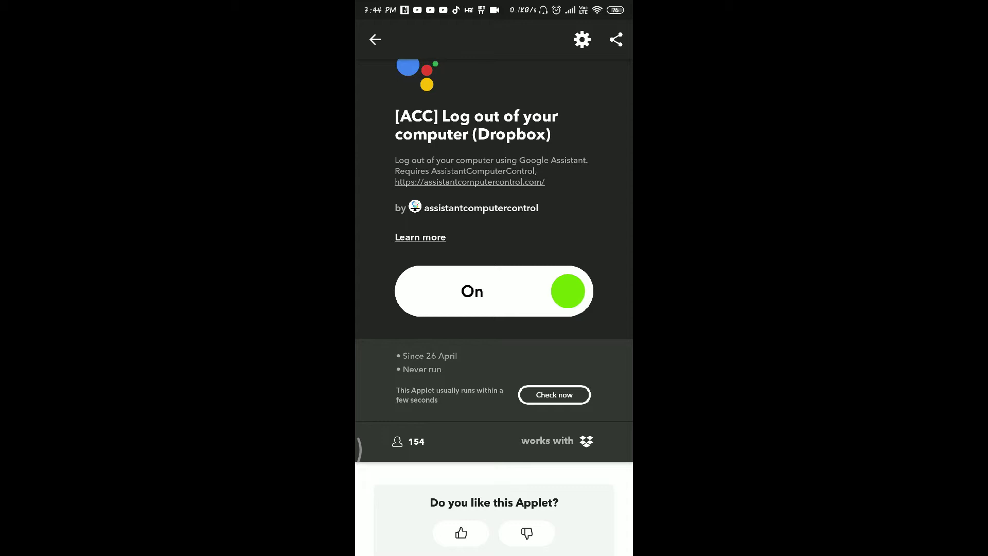
Step: Return to My Applets and preview the Shut down computer applet
left_click_drag(359, 448, 432, 448)
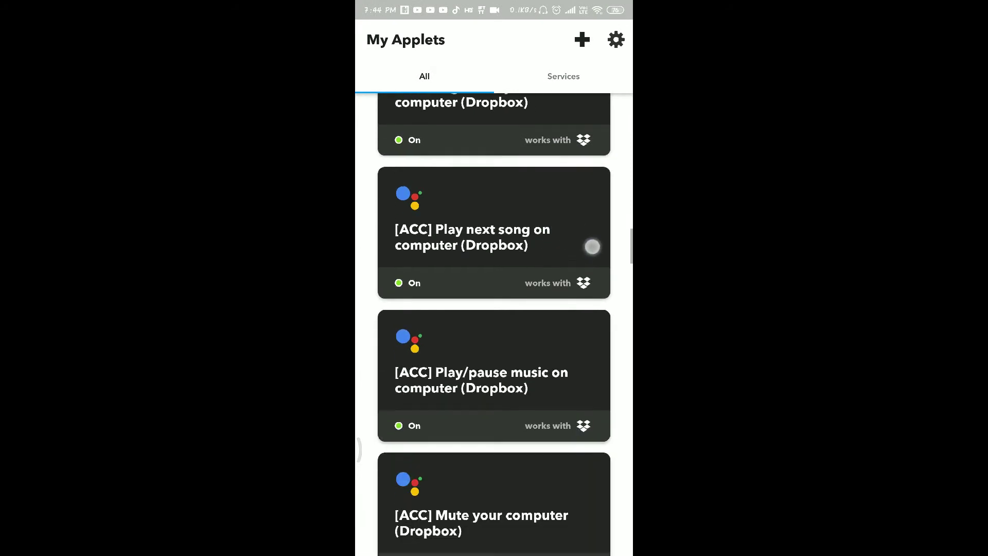
scroll(549, 375, "down", 2)
scroll(591, 245, "down", 2)
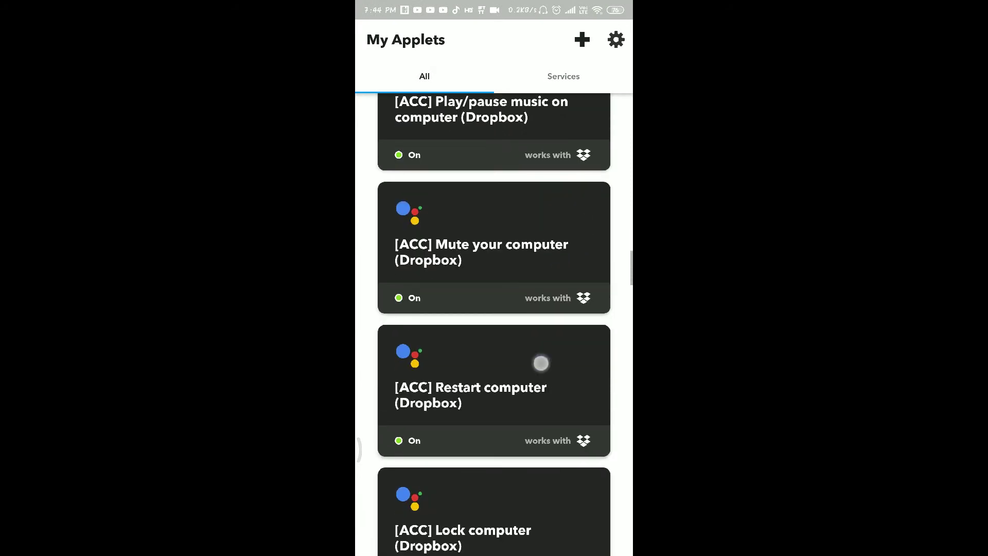
scroll(540, 359, "down", 2)
scroll(579, 245, "down", 2)
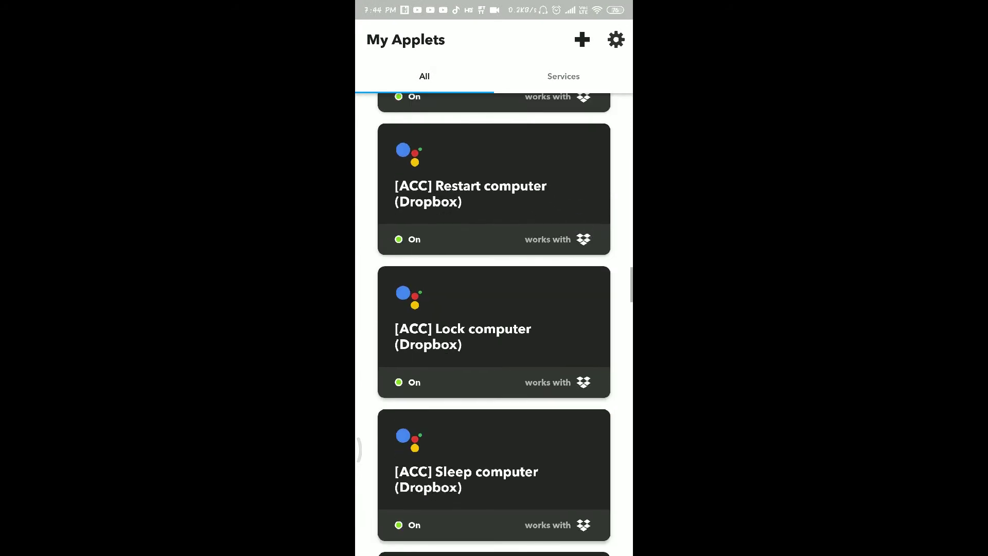
scroll(589, 256, "down", 2)
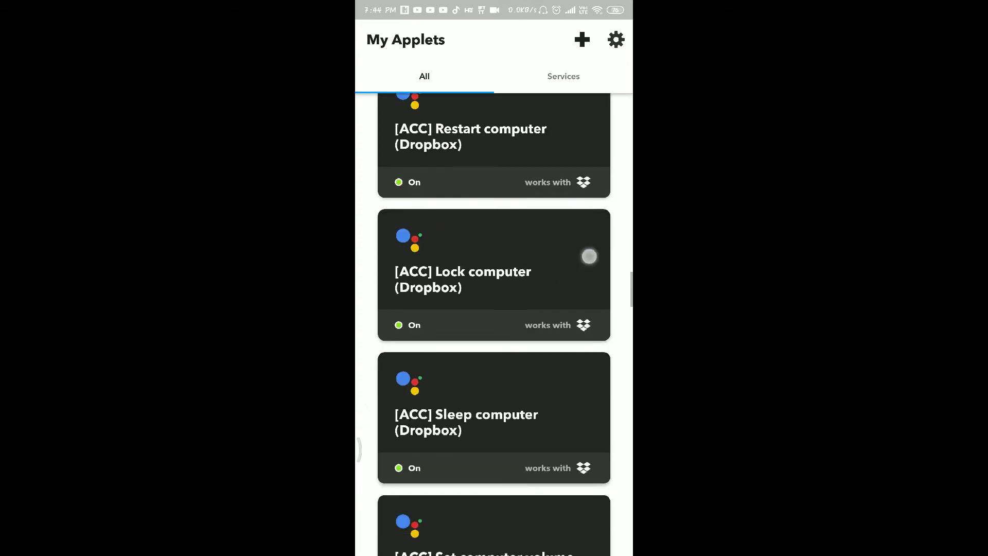
scroll(574, 286, "down", 2)
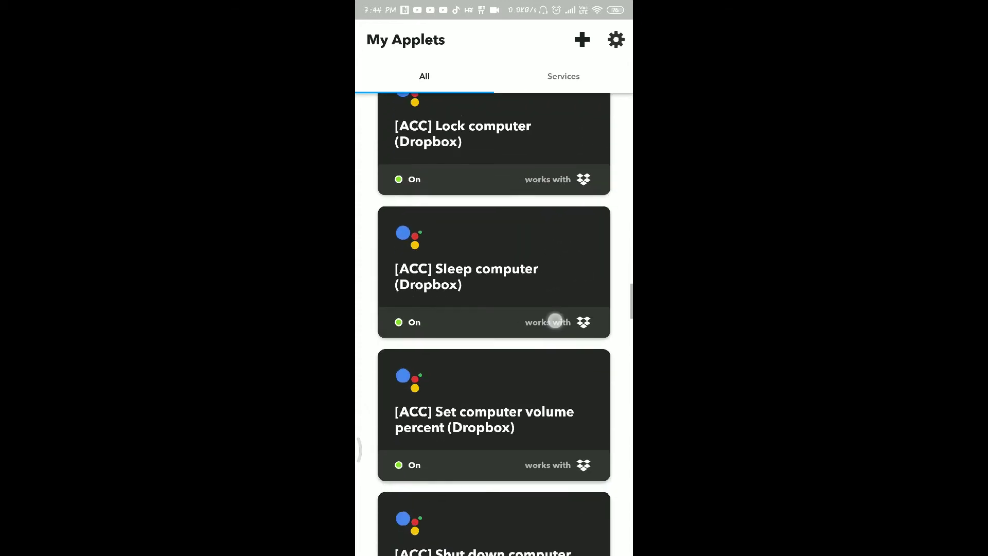
scroll(557, 320, "down", 2)
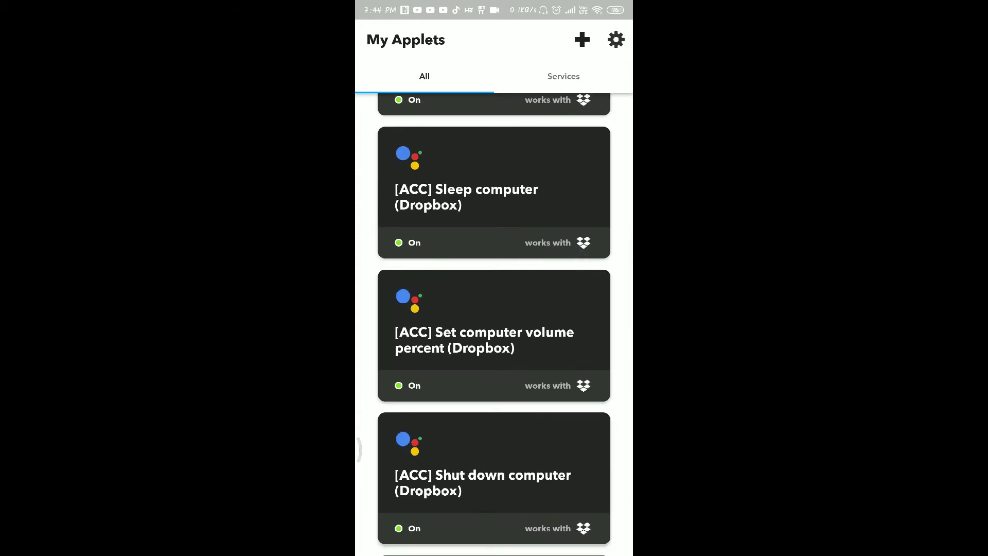
scroll(586, 234, "down", 2)
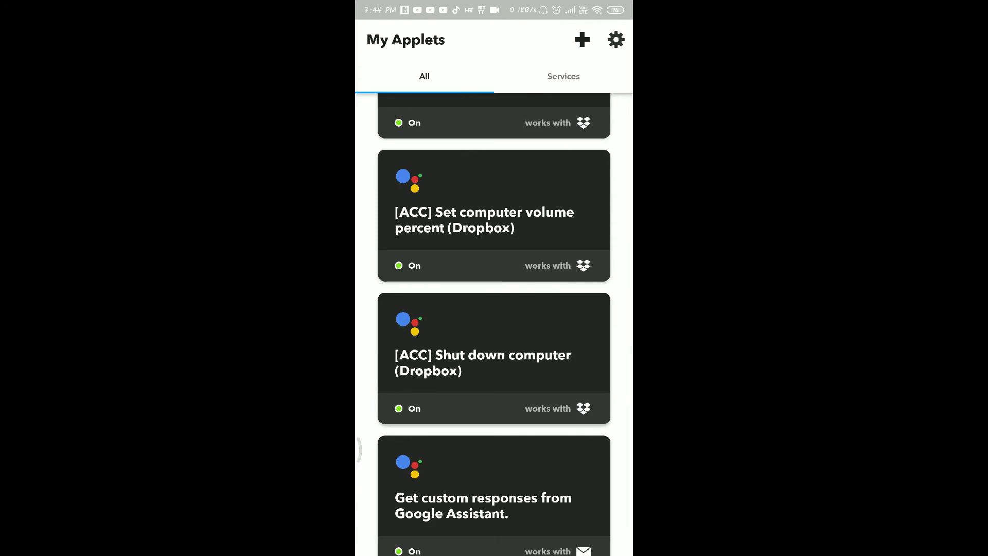
scroll(562, 307, "down", 2)
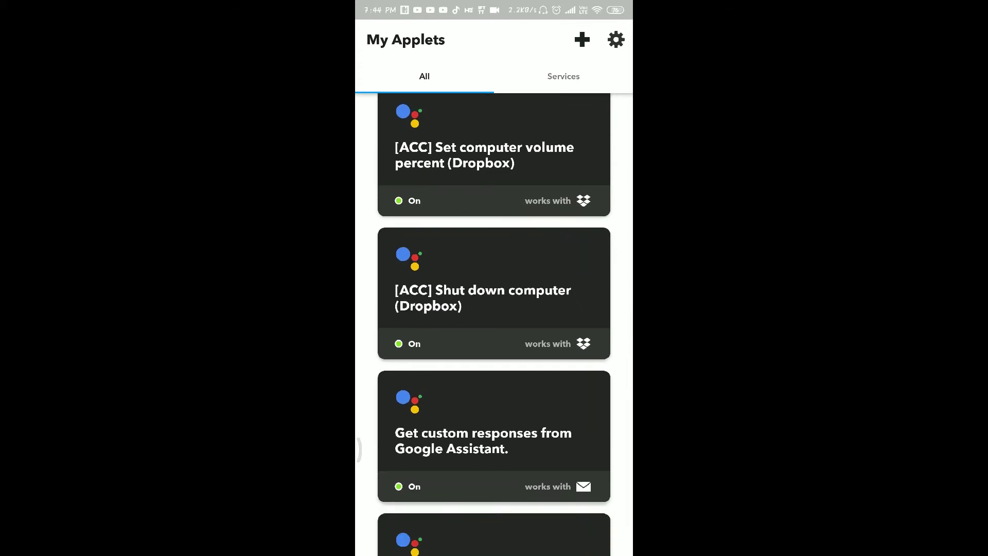
scroll(561, 274, "down", 2)
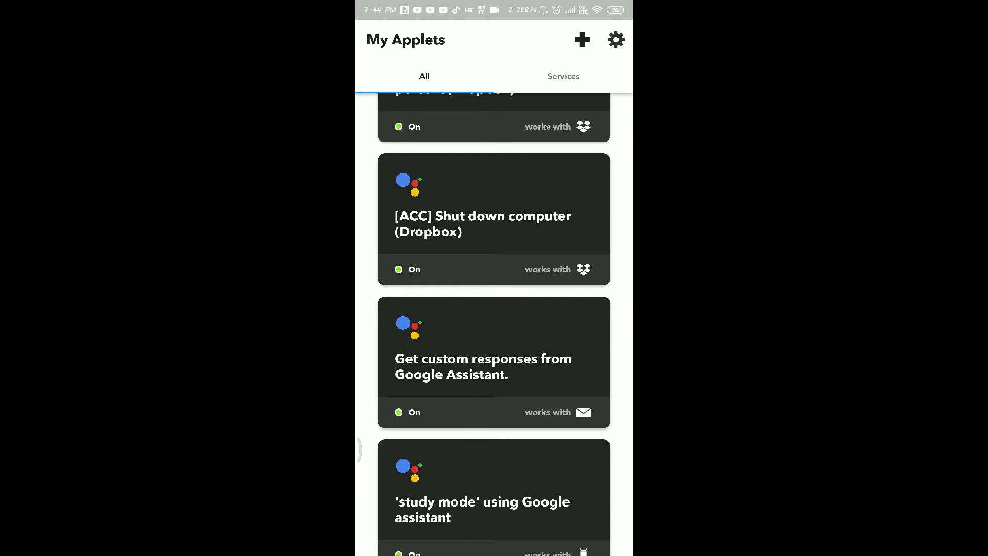
left_click(568, 222)
key("Escape")
scroll(551, 278, "down", 1)
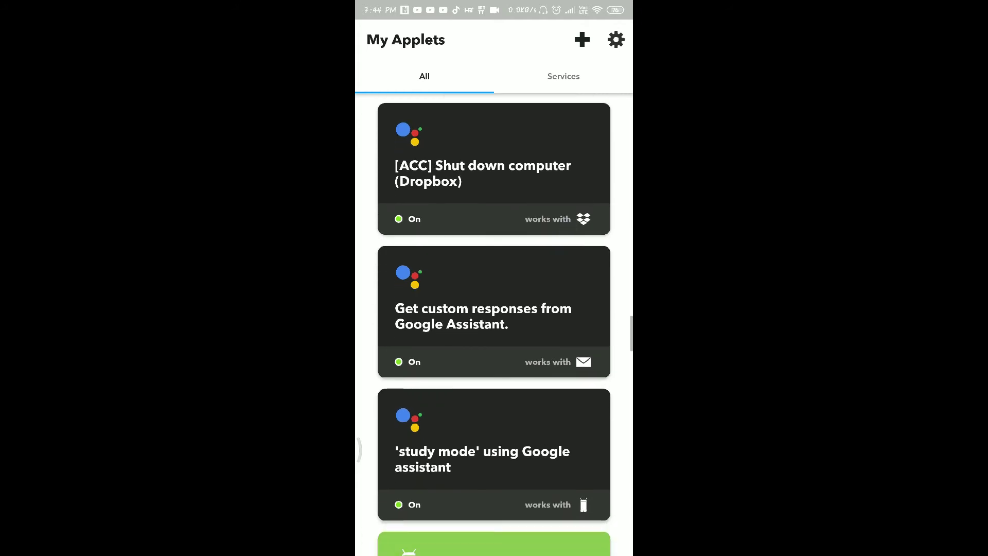
scroll(494, 324, "down", 5)
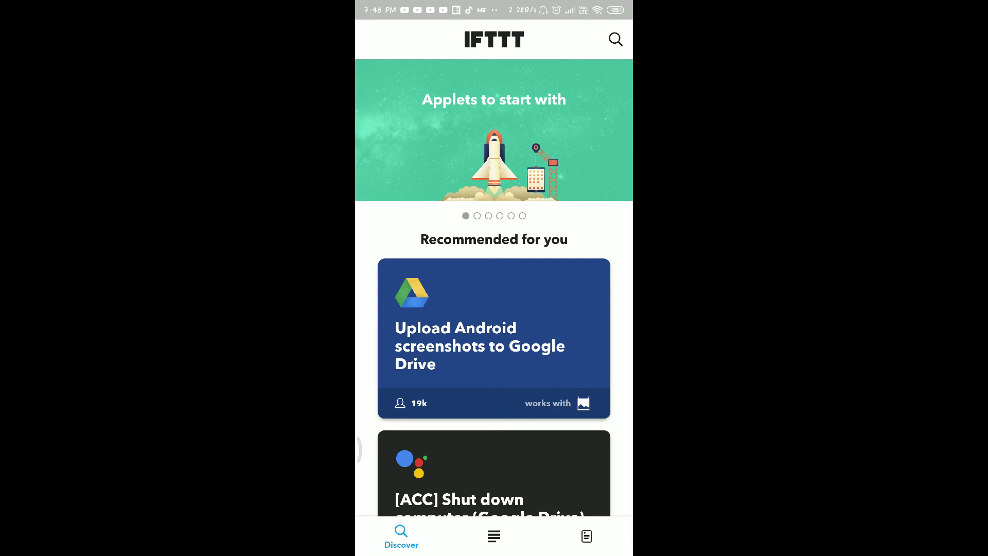
Step: Search Instagram applets and turn on 'Post your Instagram photos to a Facebook Page'
left_click(615, 39)
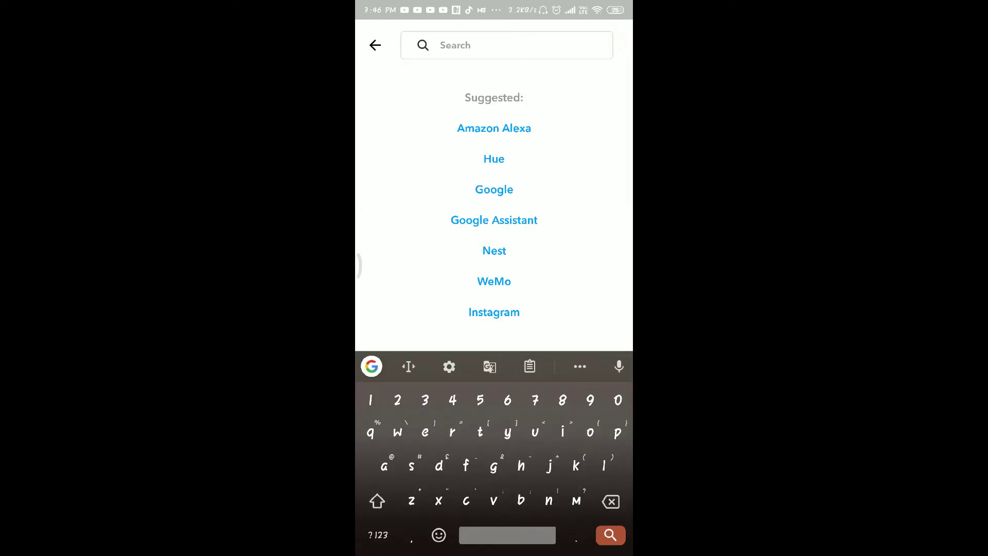
left_click(494, 312)
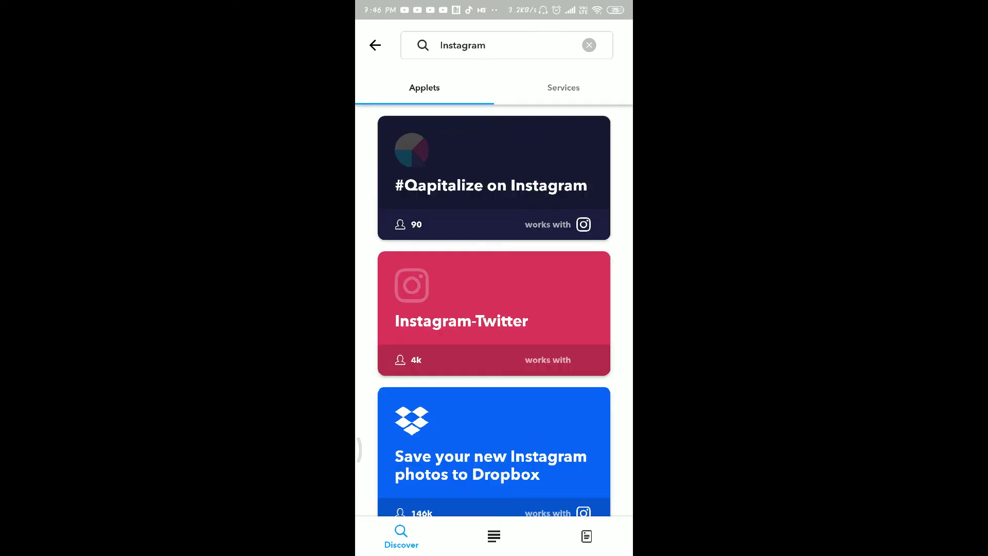
scroll(494, 310, "down", 5)
left_click(494, 293)
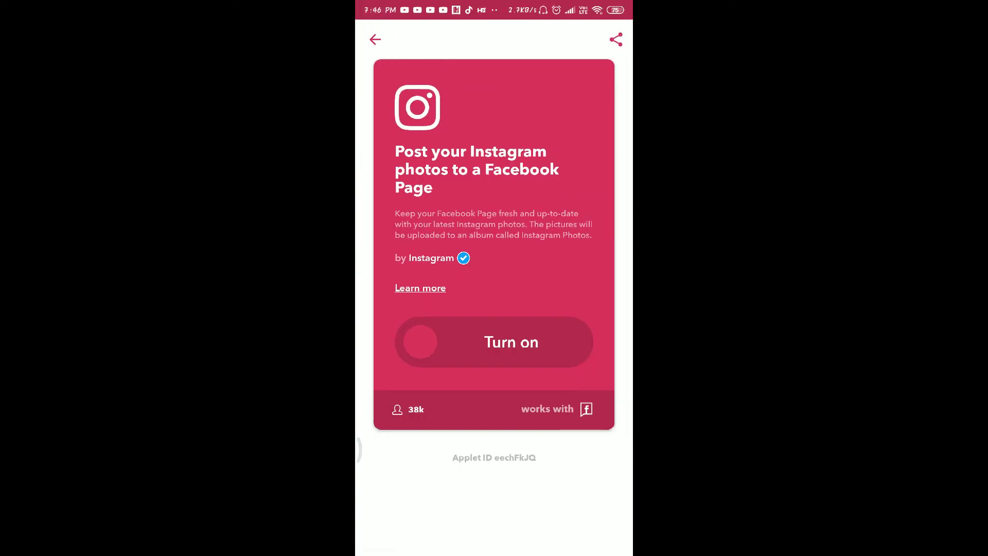
left_click(494, 342)
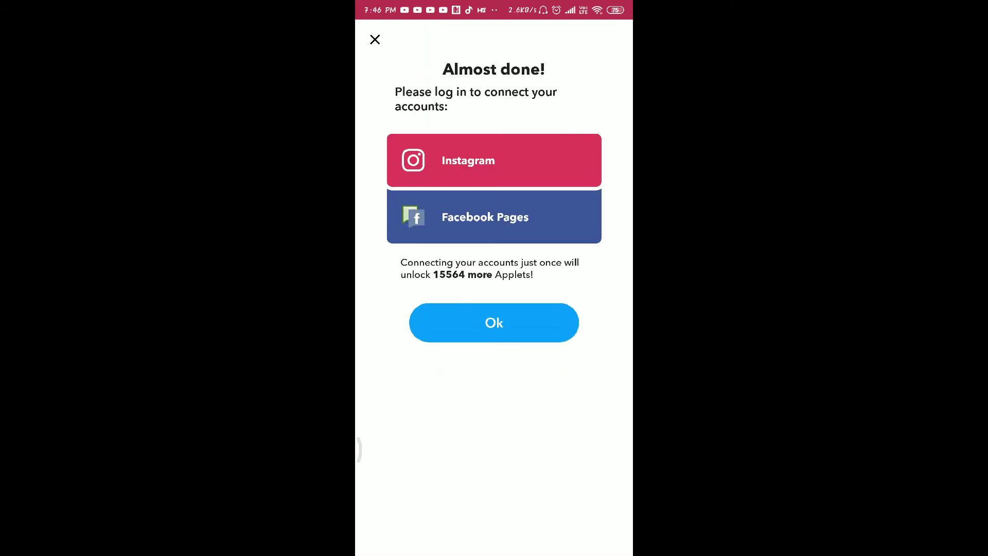
Step: Leave IFTTT for the home screen and launch the Play Store
key("super")
left_click(526, 415)
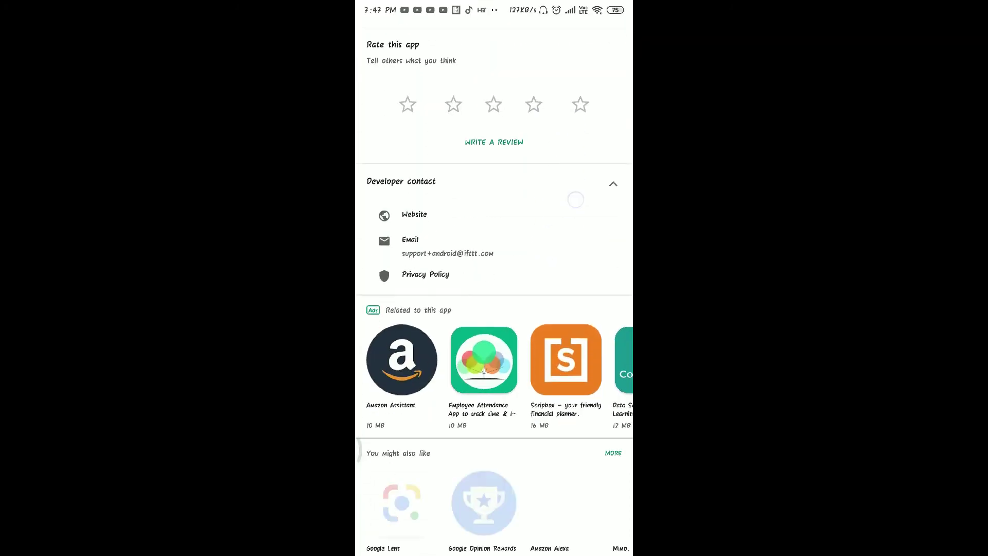
scroll(495, 309, "up", 5)
Step: Expand the IFTTT listing's full description, then return to the home screen
left_click(494, 247)
scroll(494, 309, "down", 5)
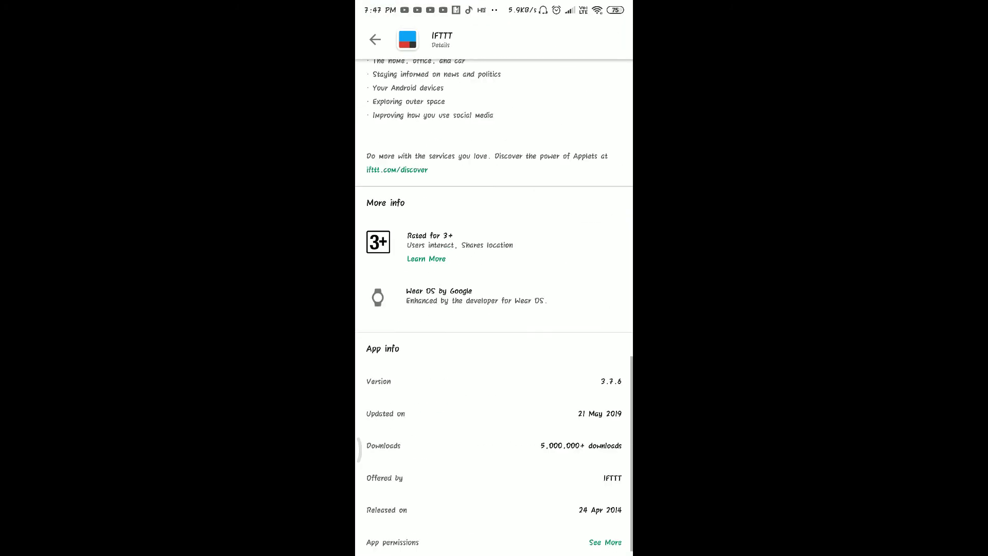
scroll(494, 309, "down", 2)
key("super")
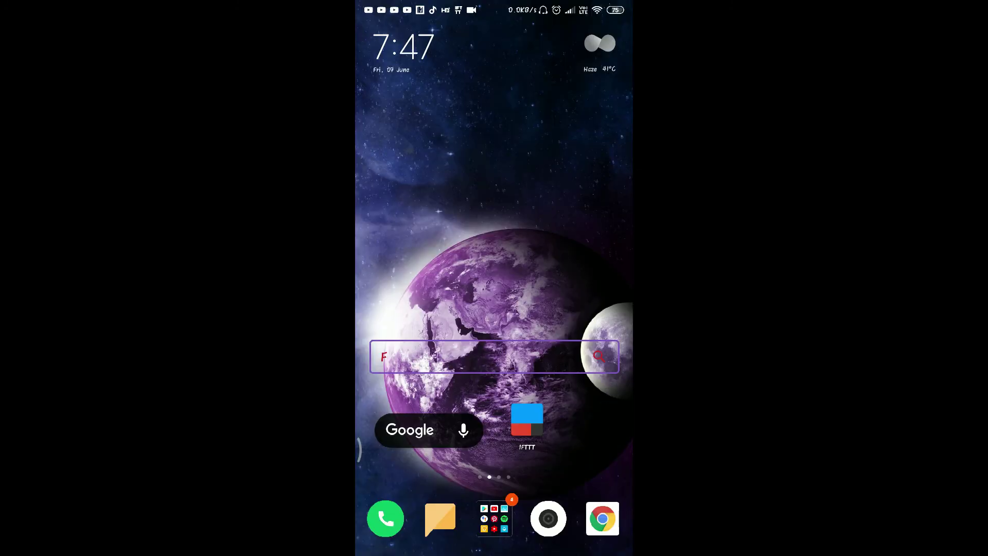